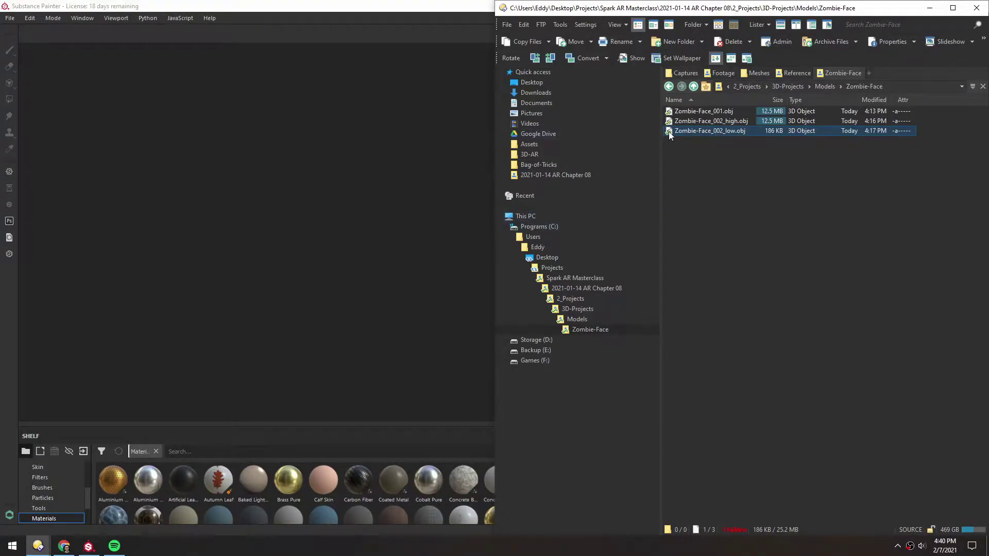
- Create a Spark AR Studio template project from Zombie-Face_002_low.obj with a 2048 document resolution
drag(298, 206, 298, 206)
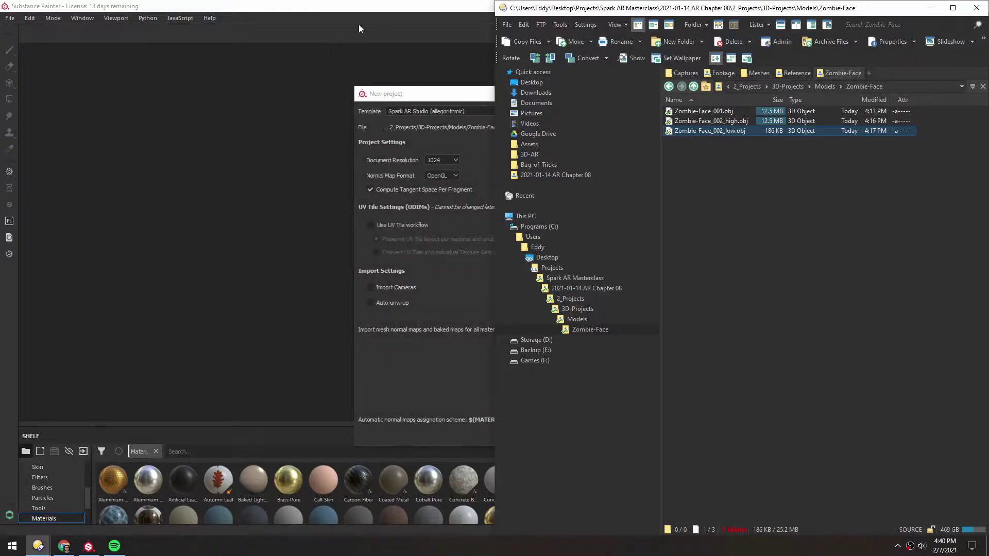
click(420, 96)
drag(439, 96, 393, 99)
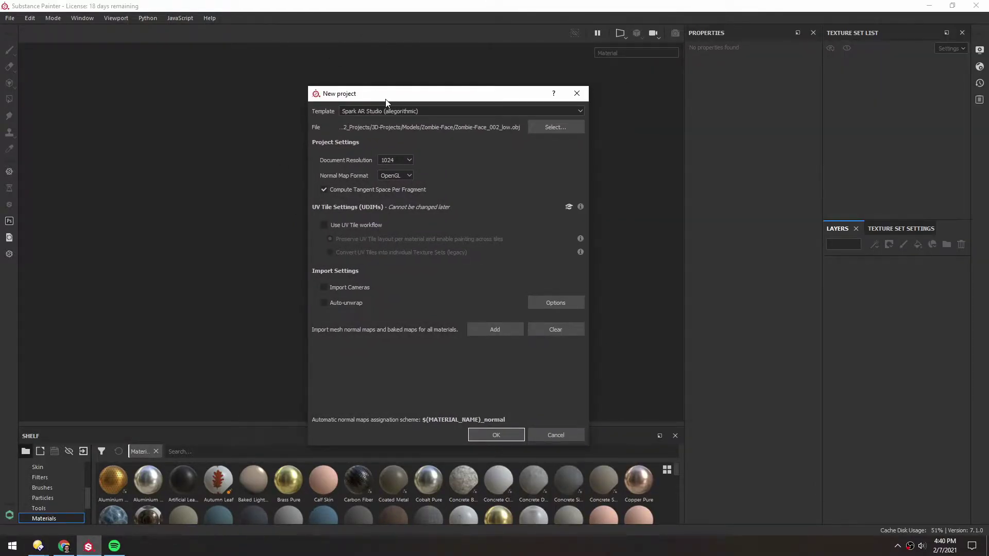
click(389, 160)
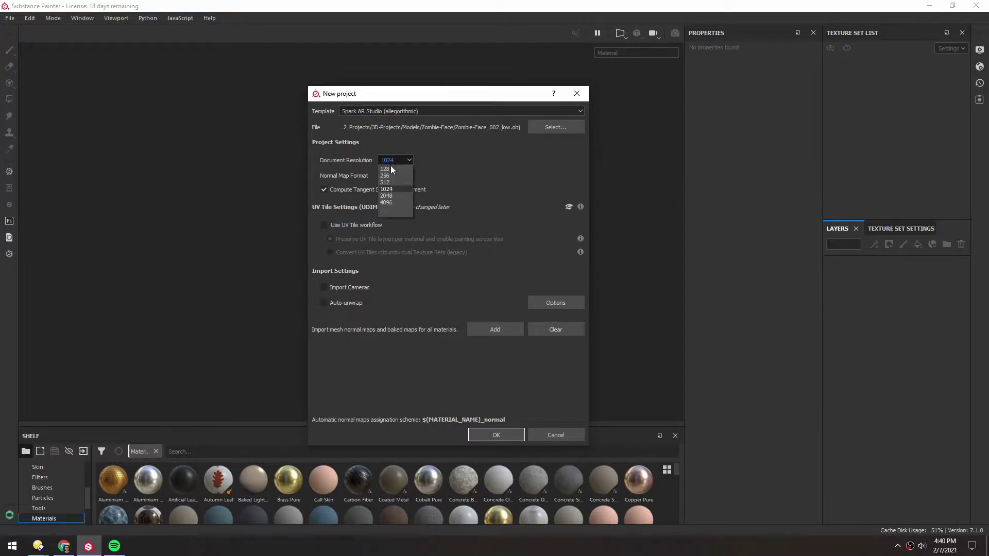
click(384, 195)
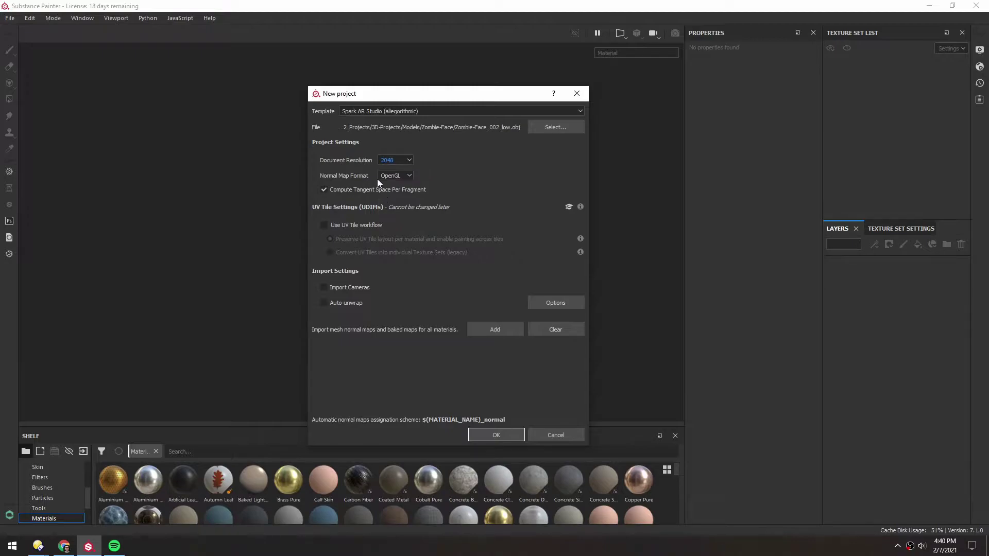
click(489, 435)
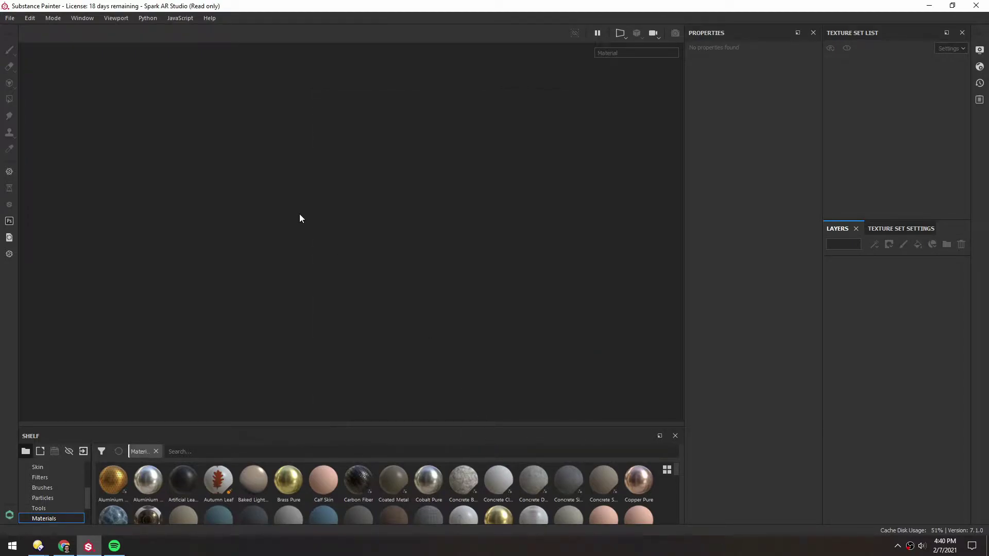
- Open the mesh map baking settings for DefaultMaterial and set the output size to 2048
mouse_move(211, 276)
alt+mouse_down()
mouse_move(289, 276)
mouse_move(161, 285)
mouse_move(205, 280)
alt+mouse_up()
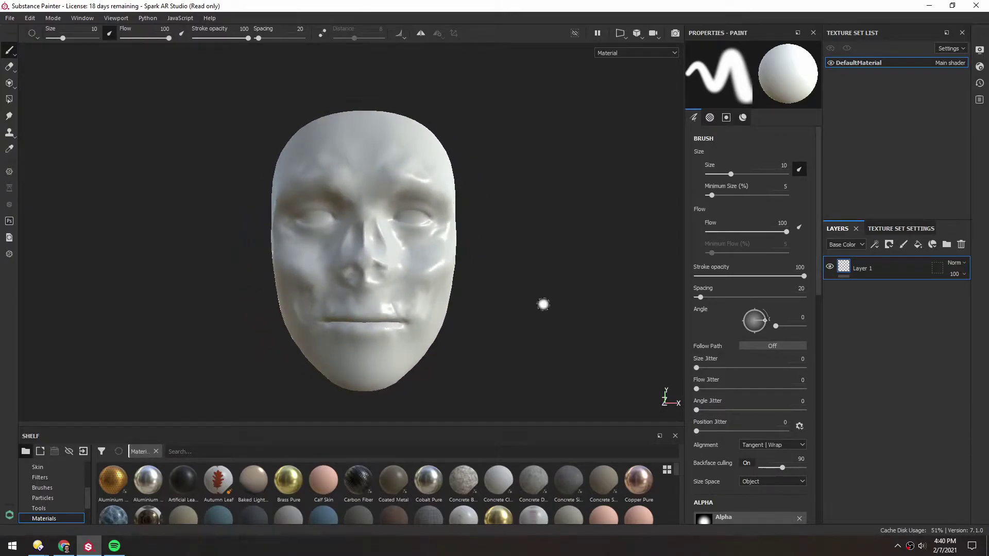
click(897, 228)
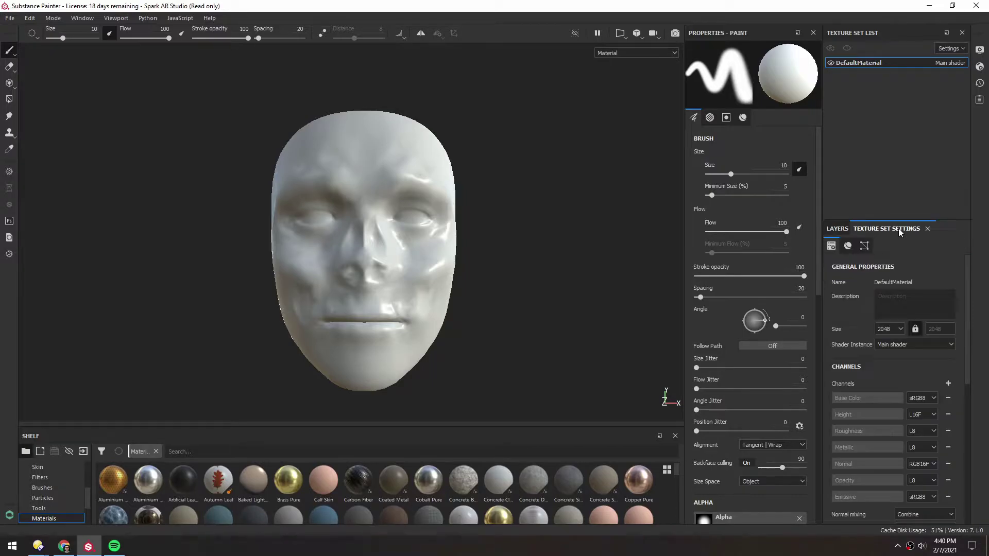
drag(887, 220, 886, 132)
drag(967, 250, 974, 334)
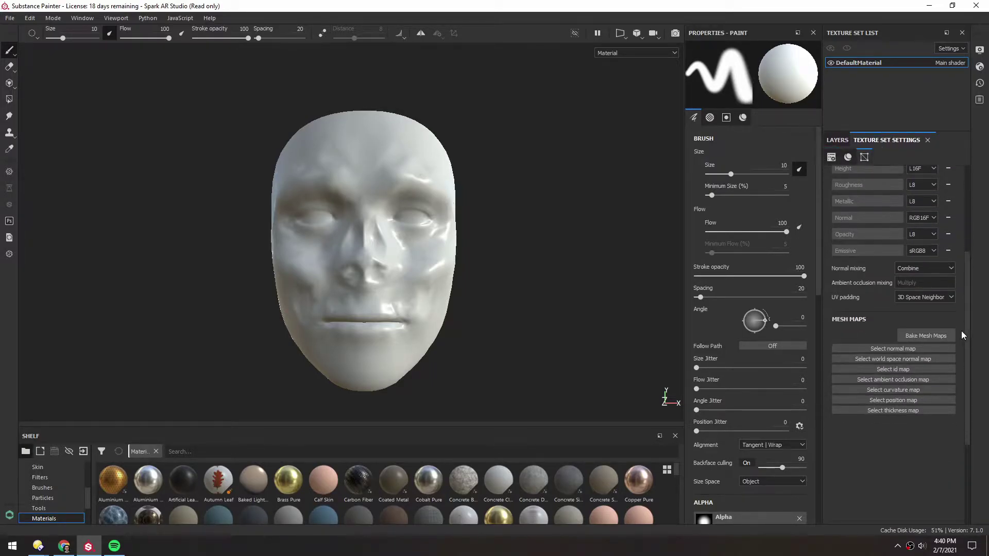
click(922, 335)
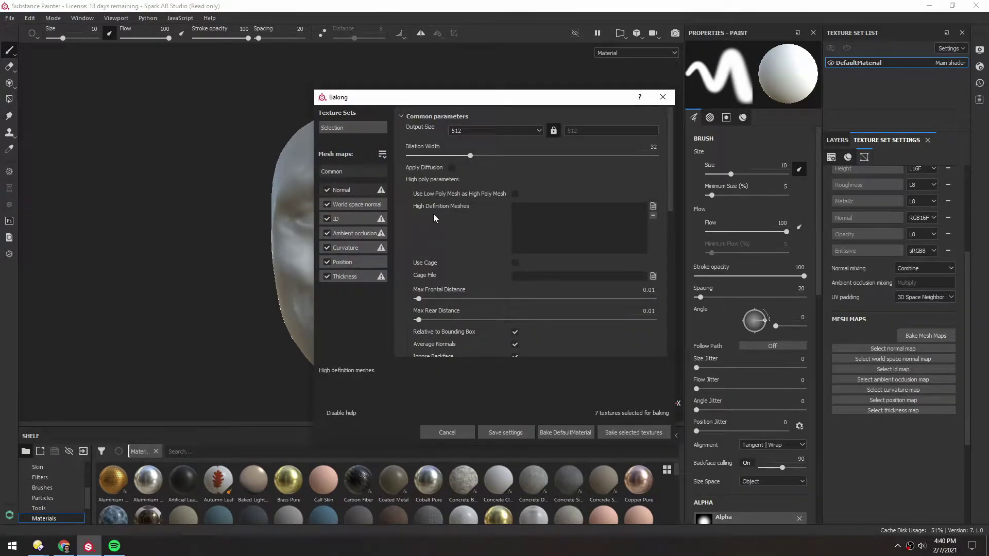
click(462, 131)
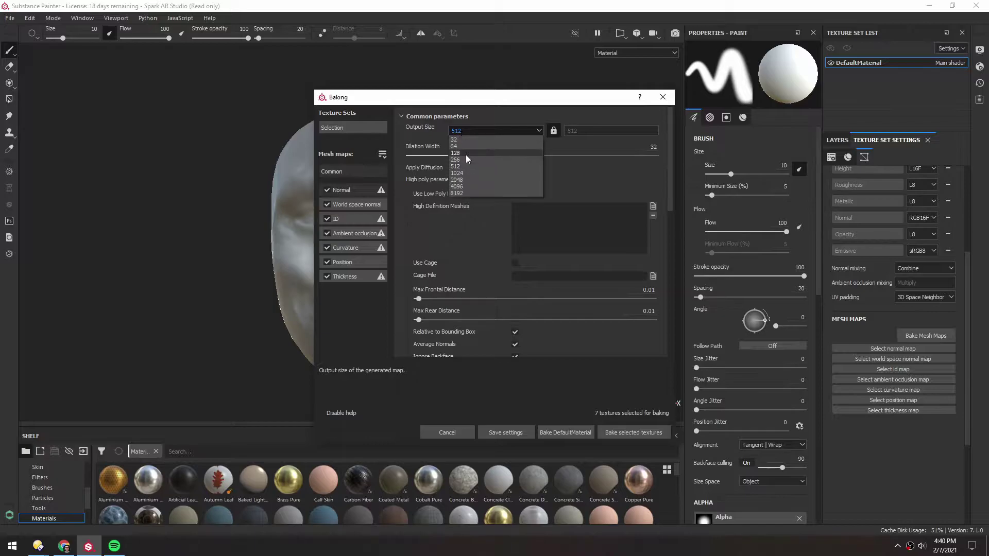
click(464, 182)
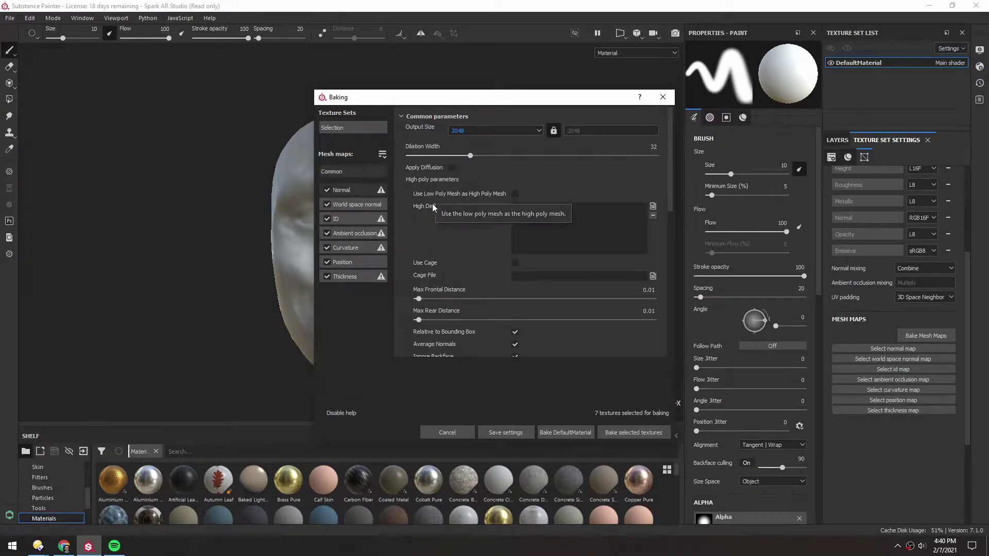
- Load Zombie-Face_002_high.obj from the Zombie-Face models folder as the high definition mesh
click(652, 206)
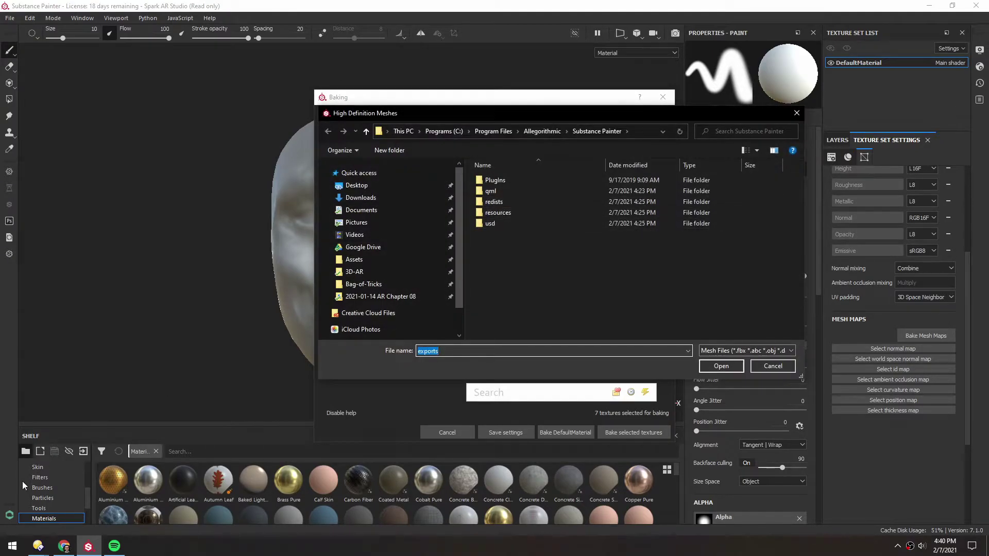
mouse_move(35, 545)
click(29, 528)
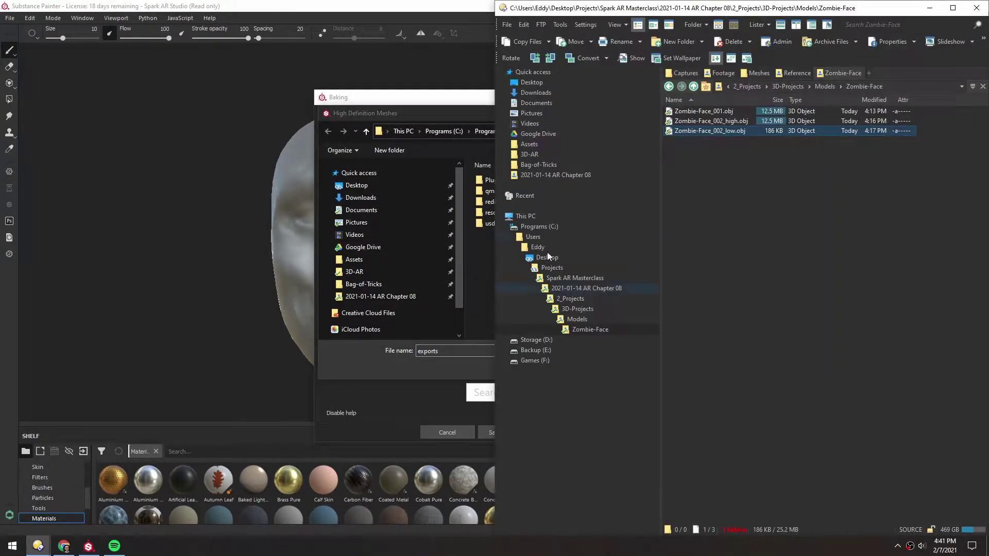
click(685, 124)
click(397, 106)
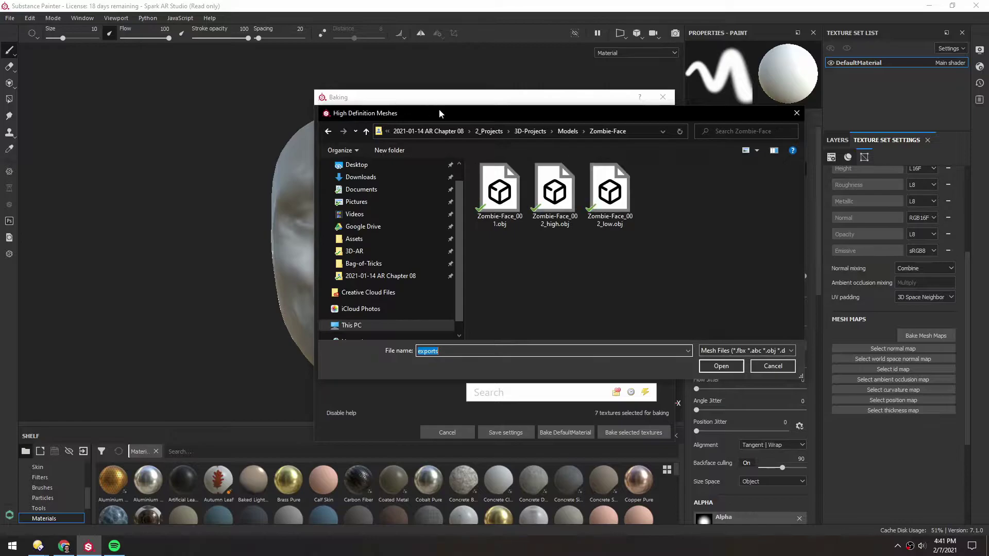
double_click(555, 194)
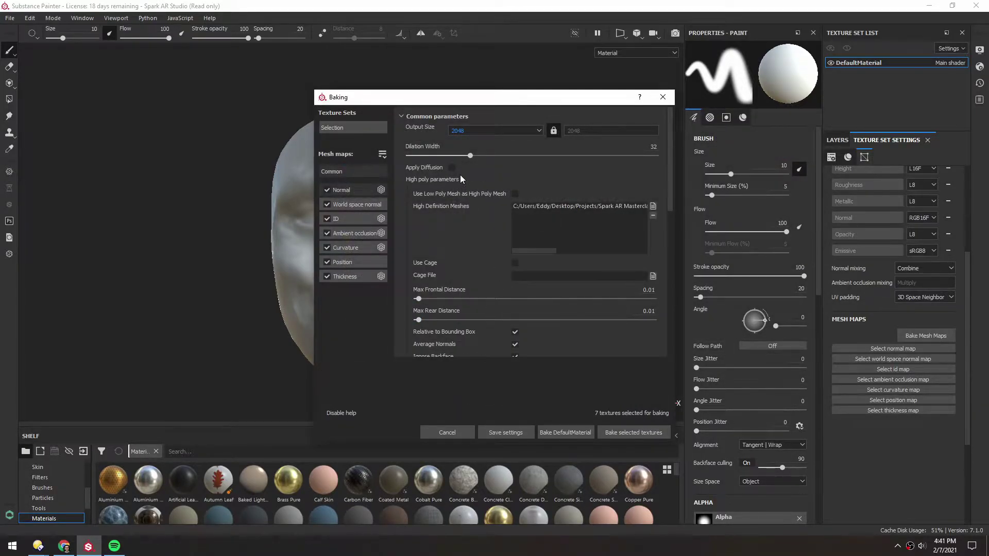
- Exclude the ID map from the bake and bake the remaining selected textures
drag(671, 176, 662, 276)
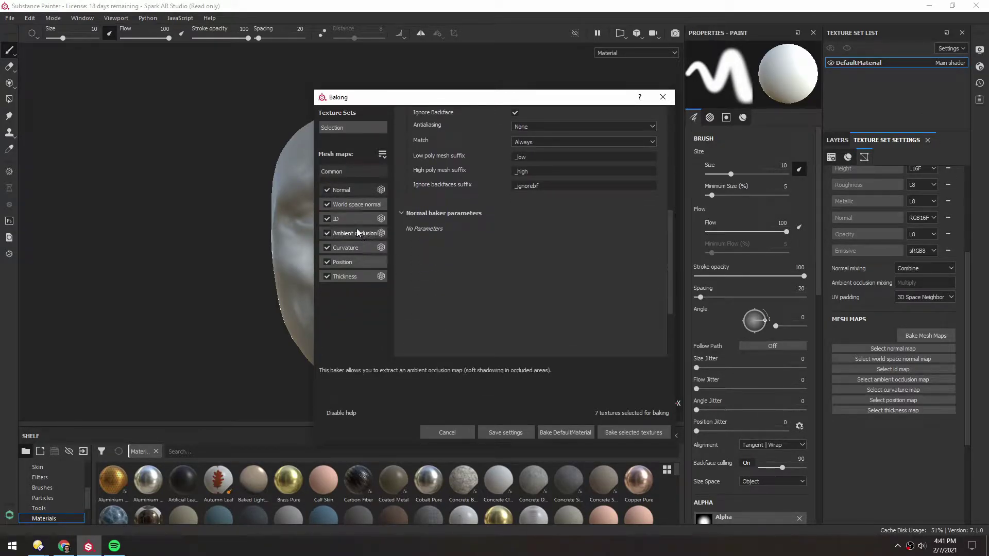
click(327, 219)
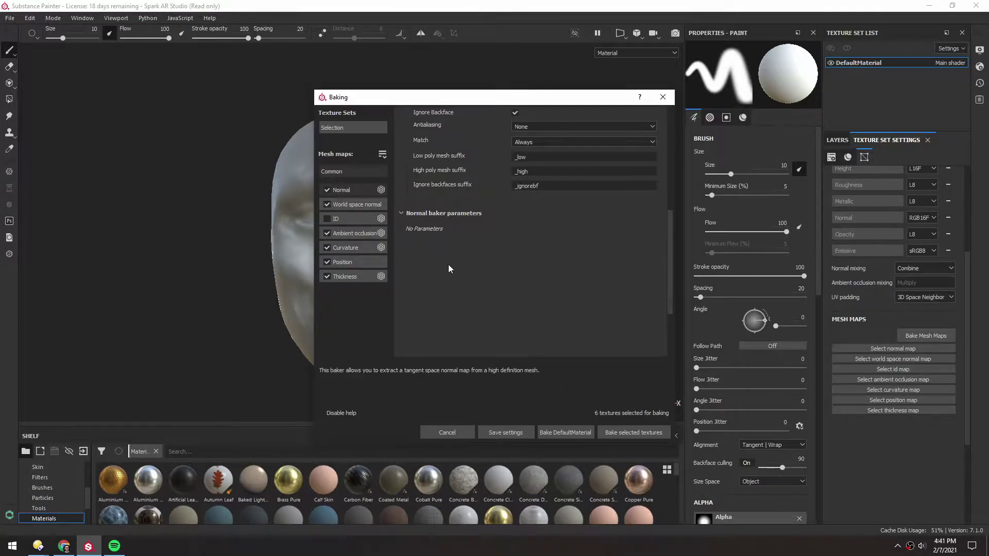
click(629, 434)
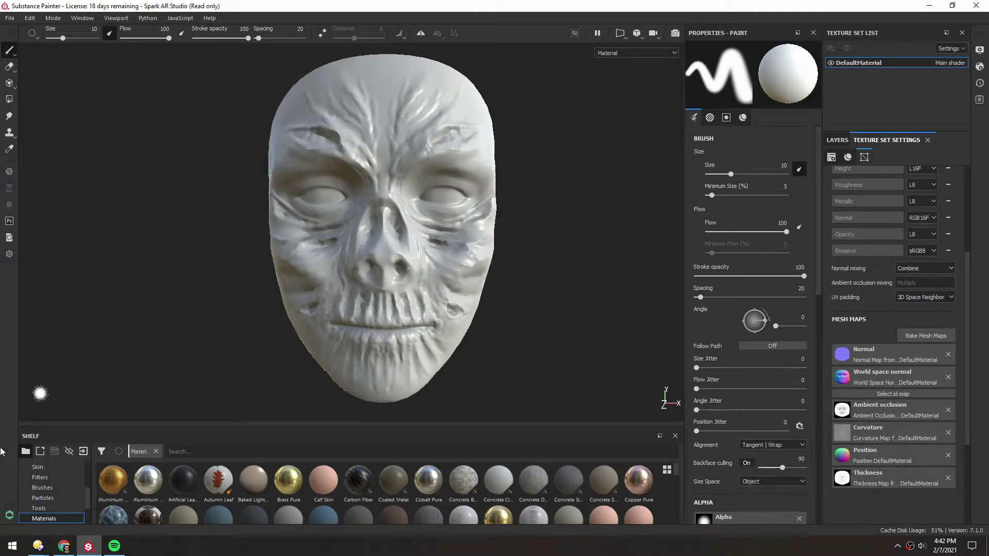
- Compare the baked face with the original sculpt in SculptGL side by side, then examine its baked details in Substance Painter
click(58, 550)
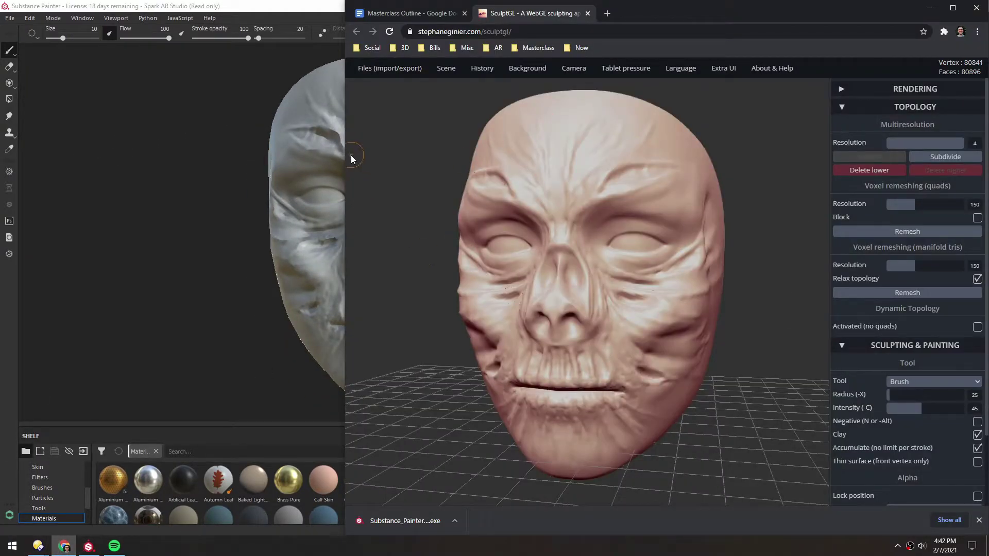
drag(345, 153, 461, 162)
drag(363, 7, 2, 115)
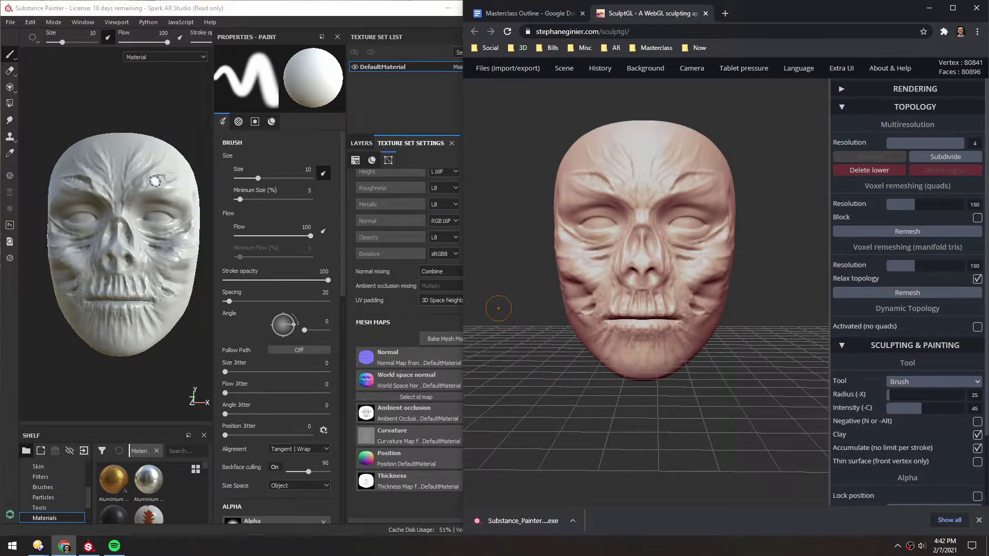
click(435, 8)
click(473, 8)
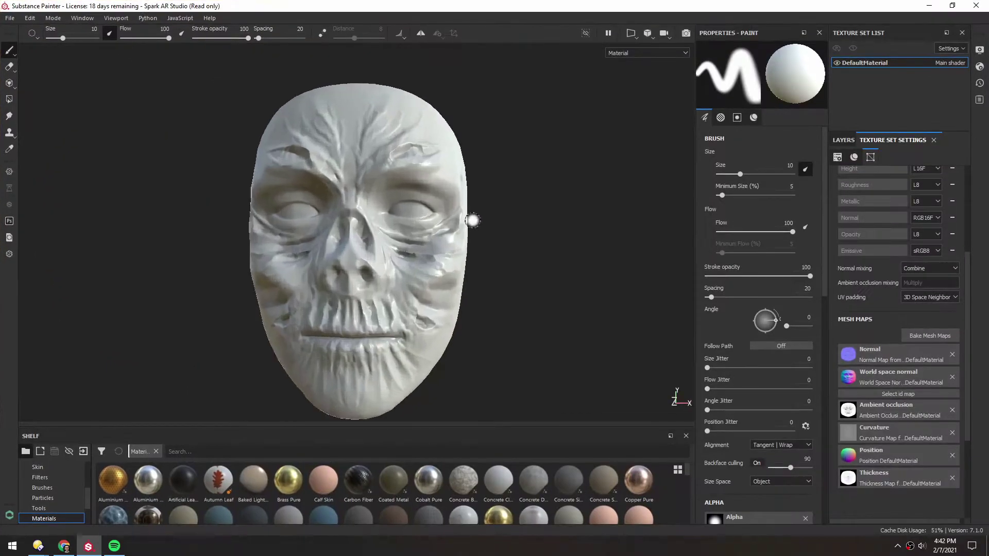
scroll(472, 220, up, 3)
alt+middle_drag(539, 110, 570, 179)
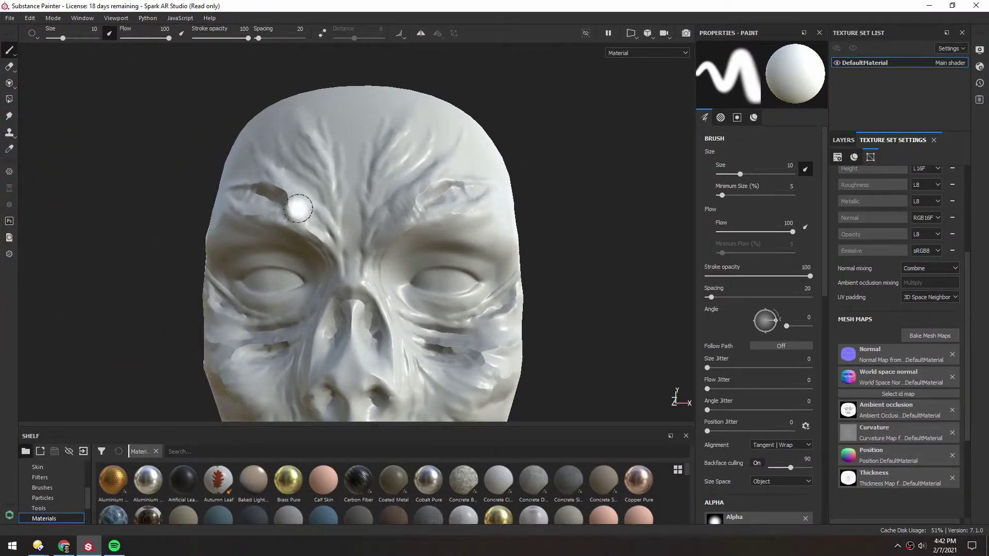
mouse_move(83, 242)
alt+mouse_down()
mouse_move(172, 227)
mouse_move(156, 280)
alt+mouse_up()
scroll(156, 280, down, 3)
alt+middle_drag(191, 376, 182, 276)
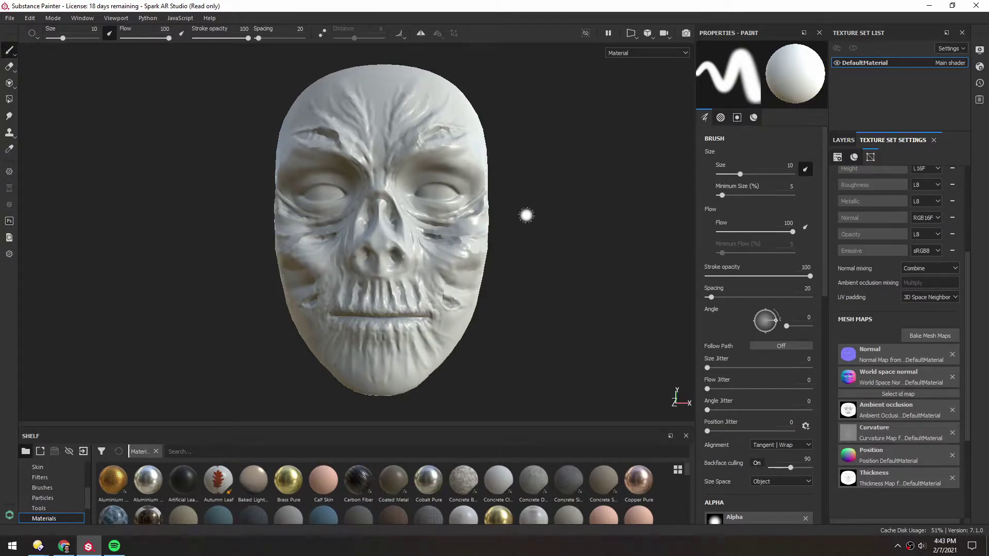
- Switch to the Substance launcher, search Substance Source for "flesh" and send Flesh Carbonized to Substance Painter
click(844, 140)
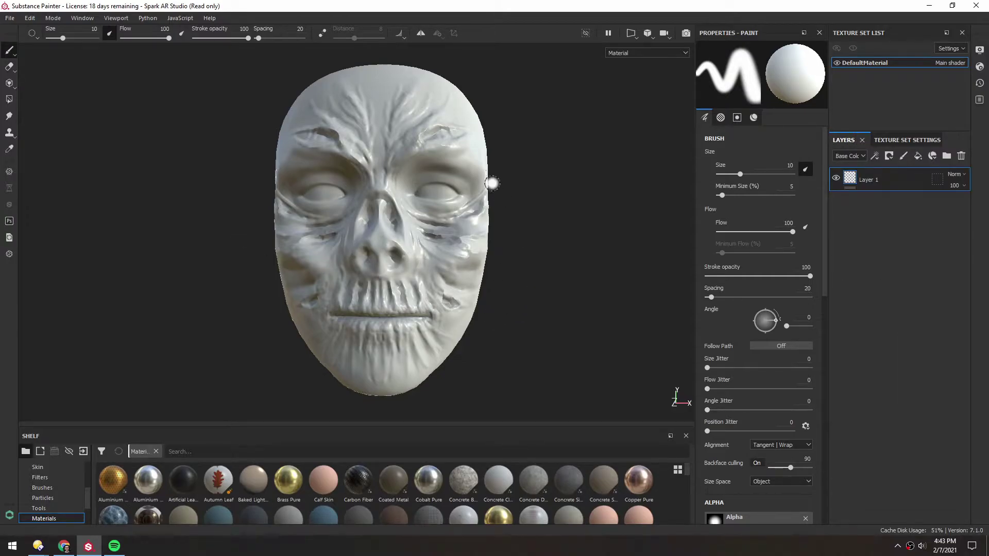
key(super)
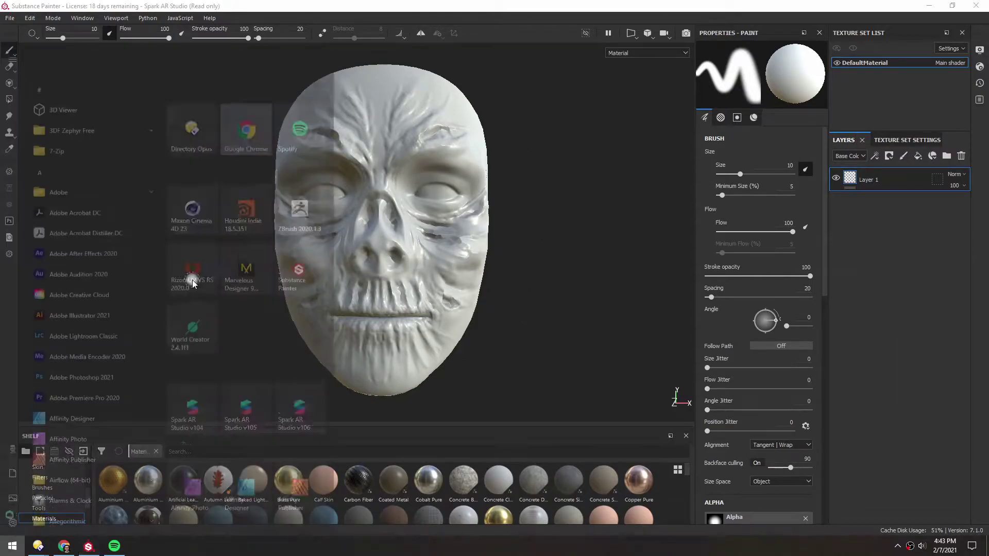
key(super)
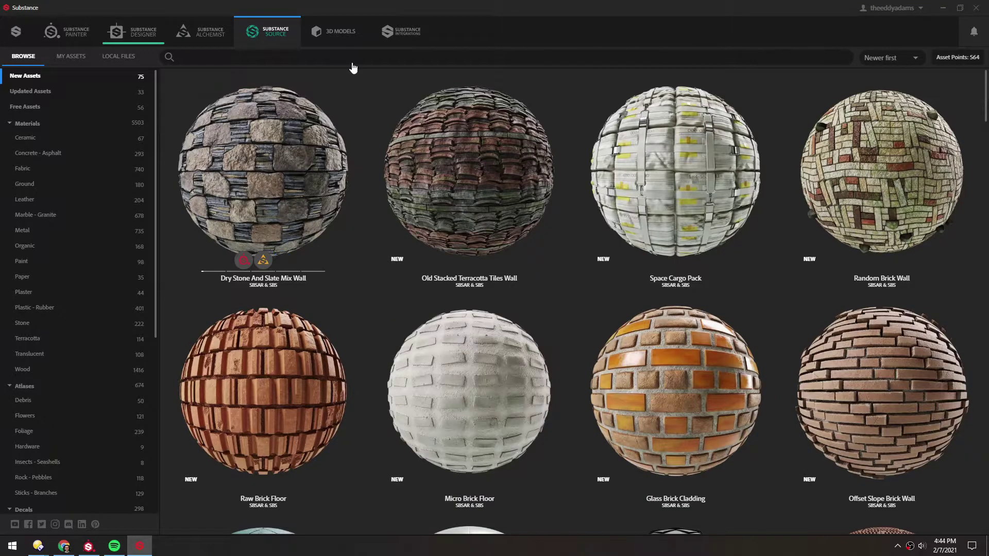
mouse_move(291, 96)
text(ti)
text(sh)
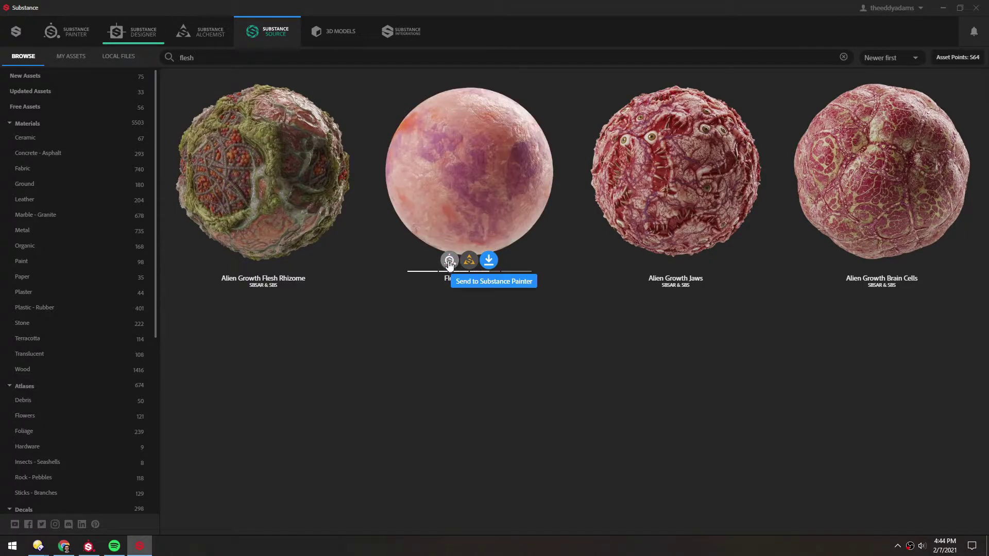
click(449, 261)
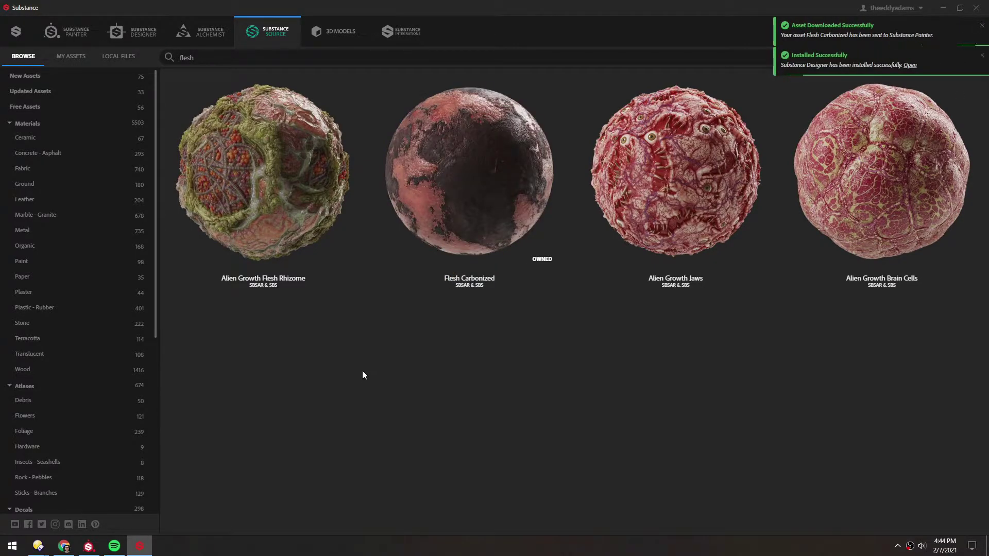
- Return to Substance Painter and add the Flesh Carbonized material as a fill layer beneath Layer 1
mouse_move(88, 546)
click(111, 487)
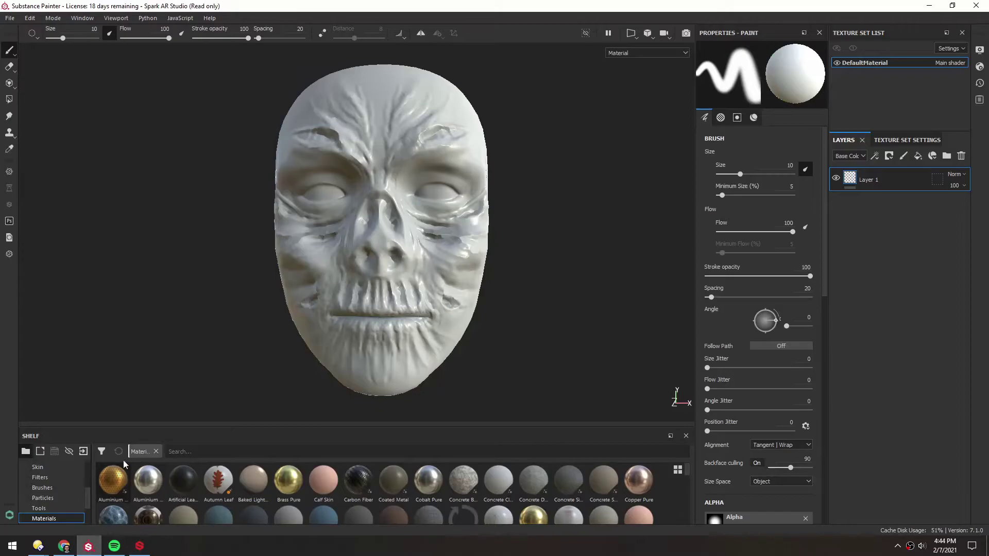
drag(131, 424, 120, 364)
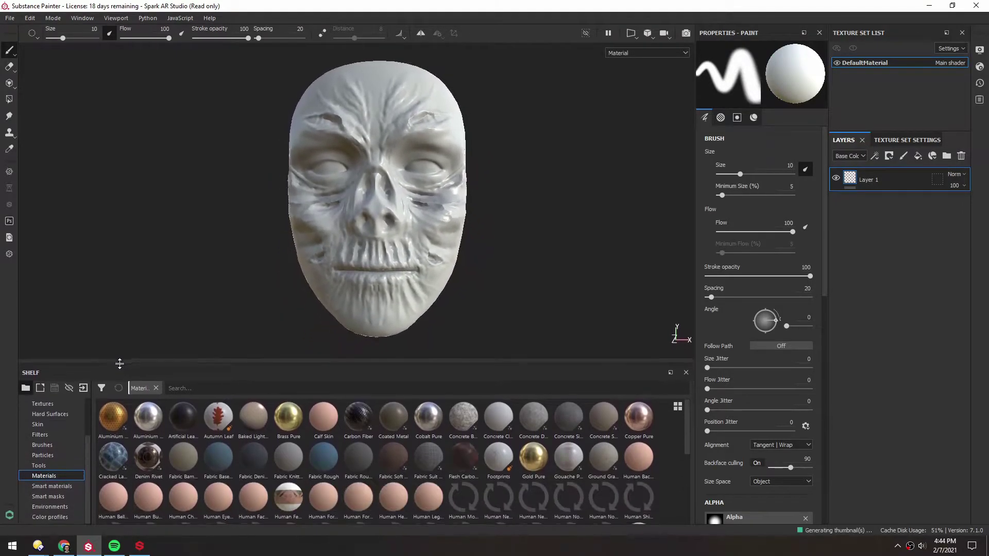
click(453, 471)
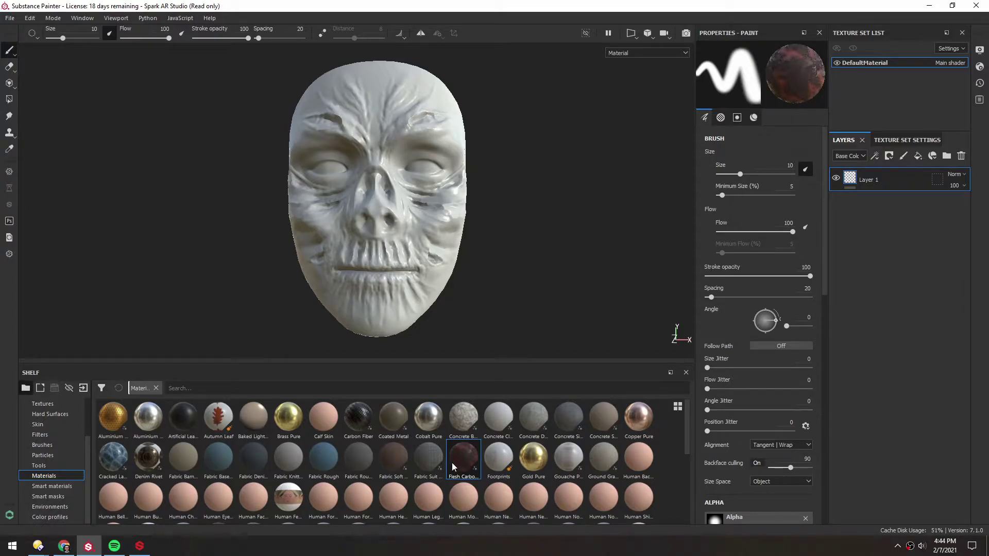
drag(465, 463, 870, 255)
drag(272, 363, 270, 425)
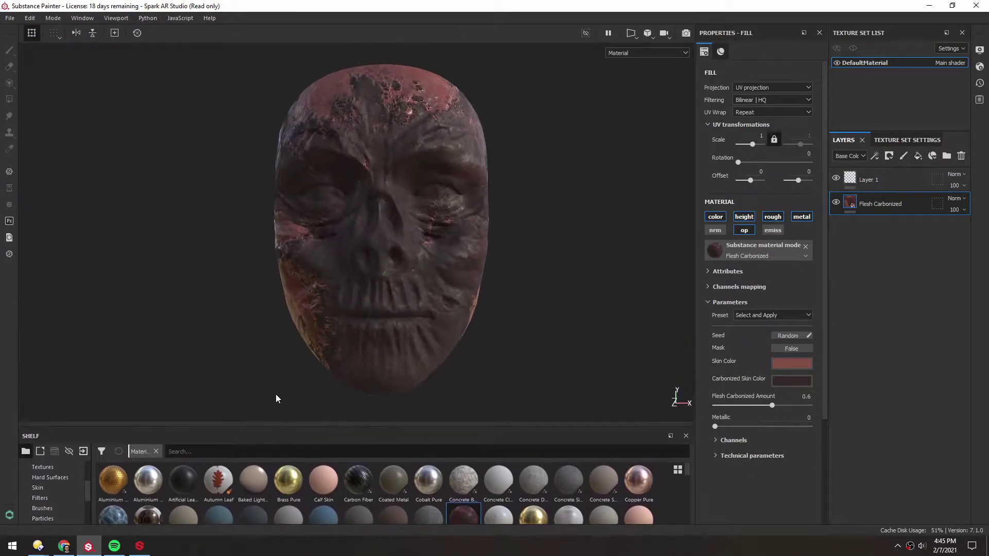
- Examine the Flesh Carbonized material on the face and review the other flesh materials in the Substance launcher
scroll(407, 87, up, 5)
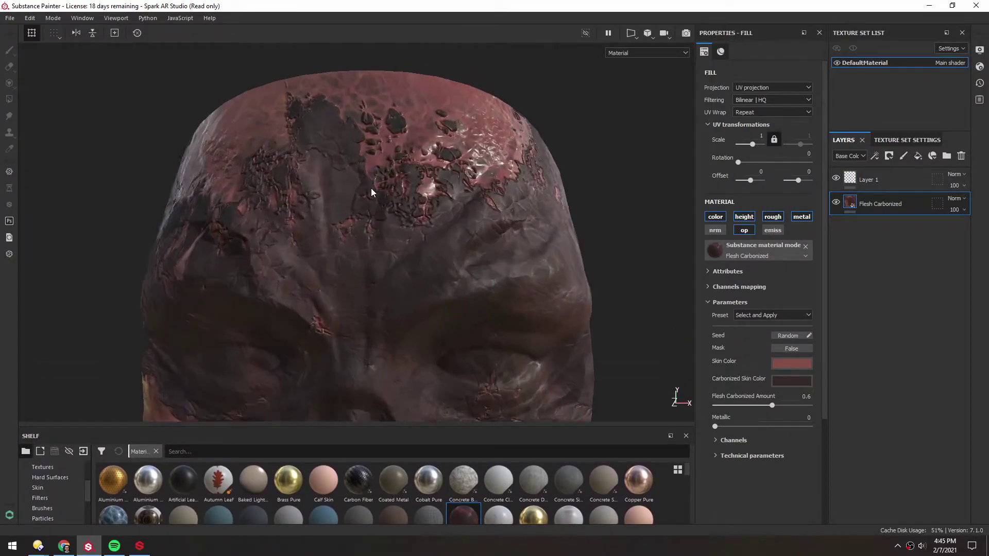
alt+drag(372, 193, 408, 223)
alt+drag(298, 187, 370, 244)
scroll(364, 238, down, 5)
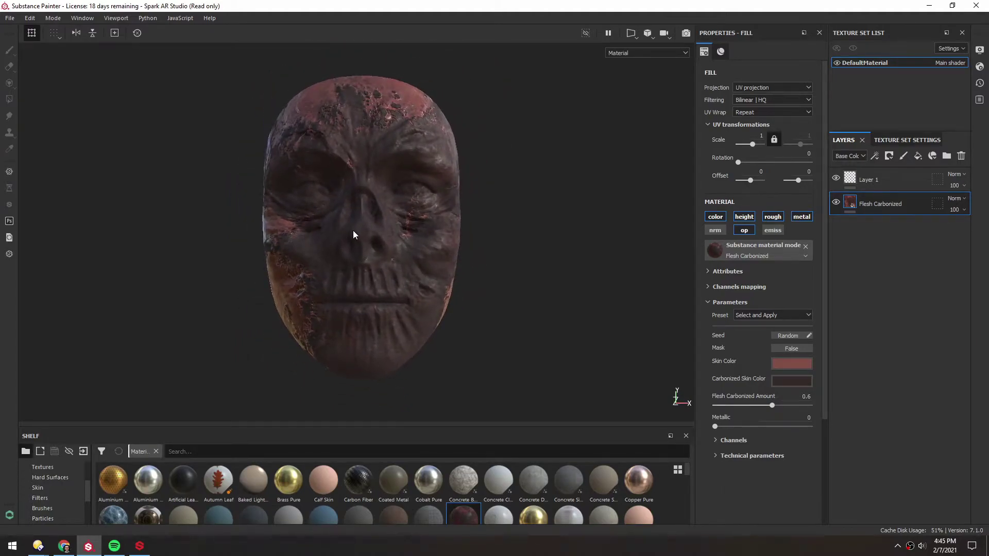
click(139, 546)
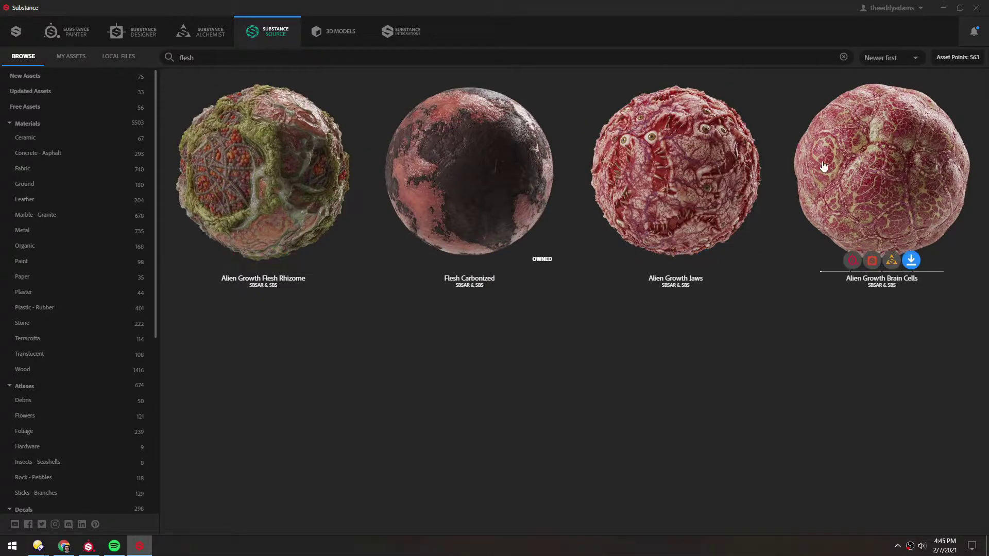
click(942, 9)
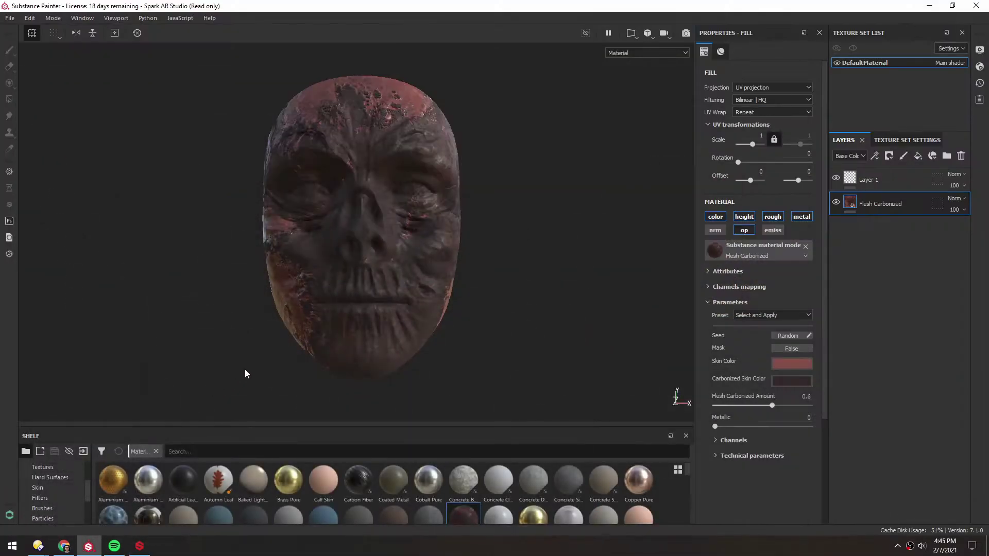
- Try the Raw Wounded Flesh and Pus Flesh presets, keep Rotting Flesh, and set the Flesh Carbonized Amount to 0.44
click(746, 315)
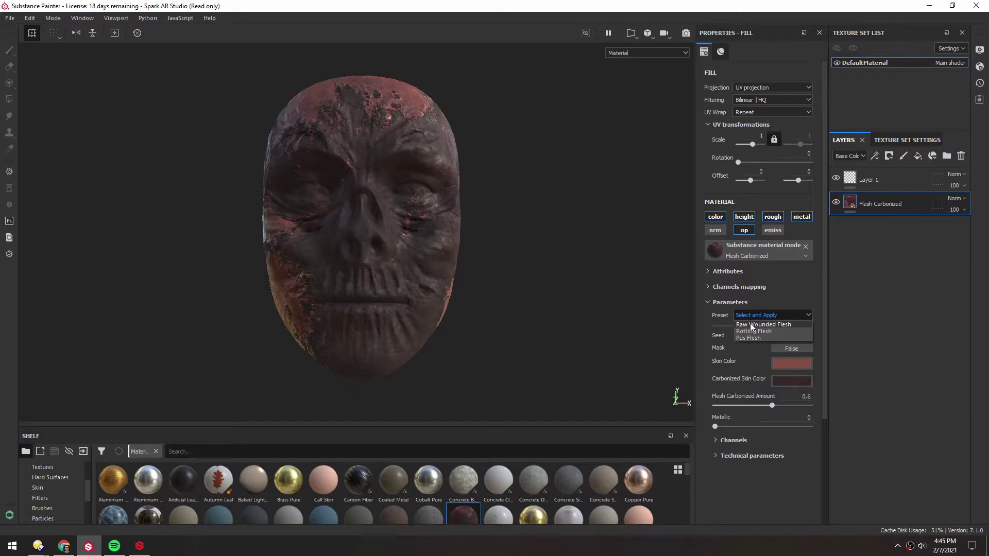
click(752, 325)
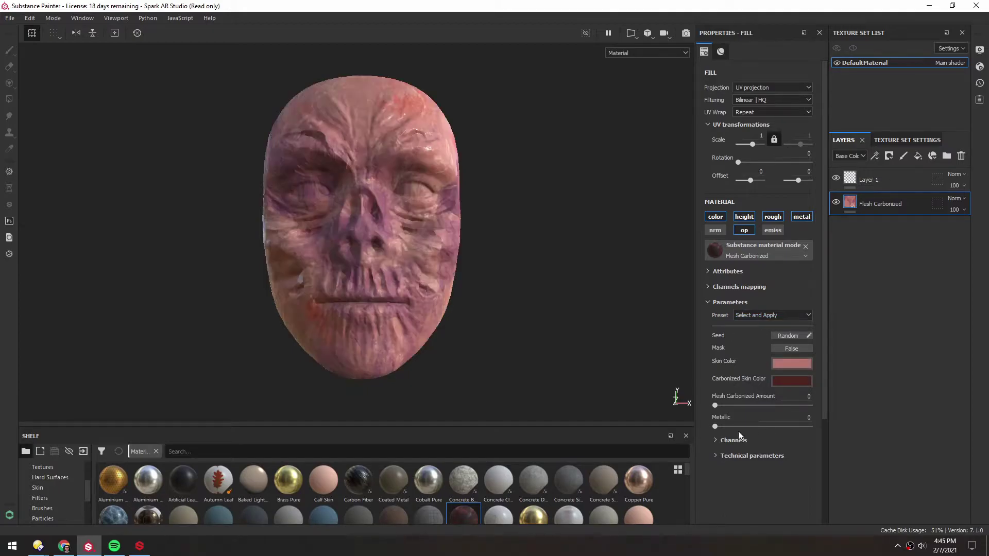
click(768, 316)
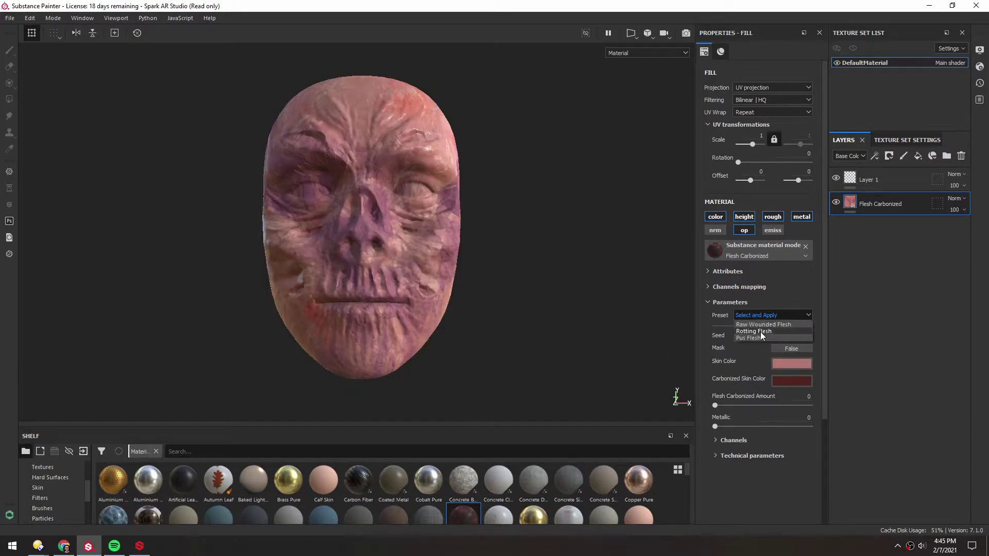
click(760, 332)
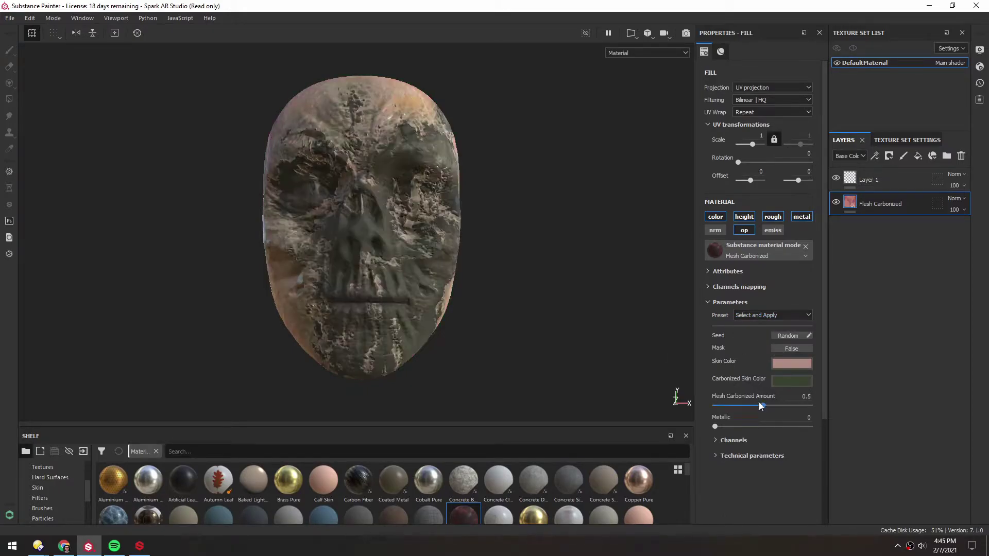
click(746, 315)
click(740, 338)
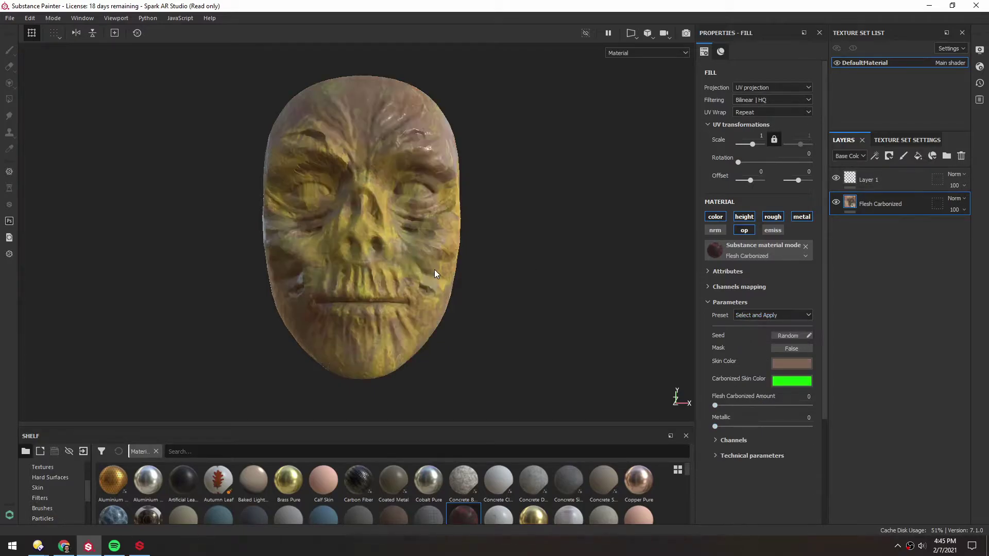
alt+drag(415, 273, 356, 229)
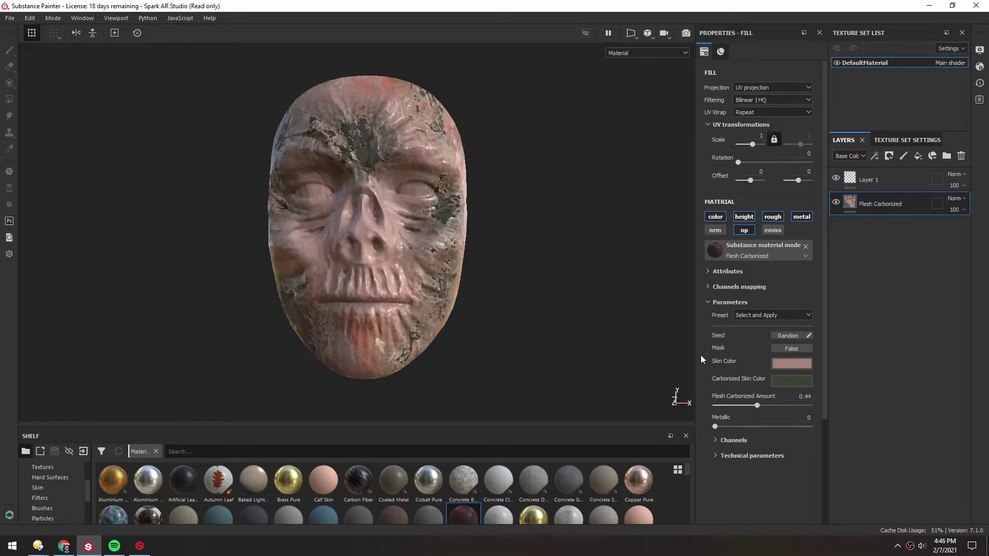
- Undo the last skin color change and set the Skin Color to a reddish brown (R 0.683, G 0.408, B 0.316)
key(ctrl+z)
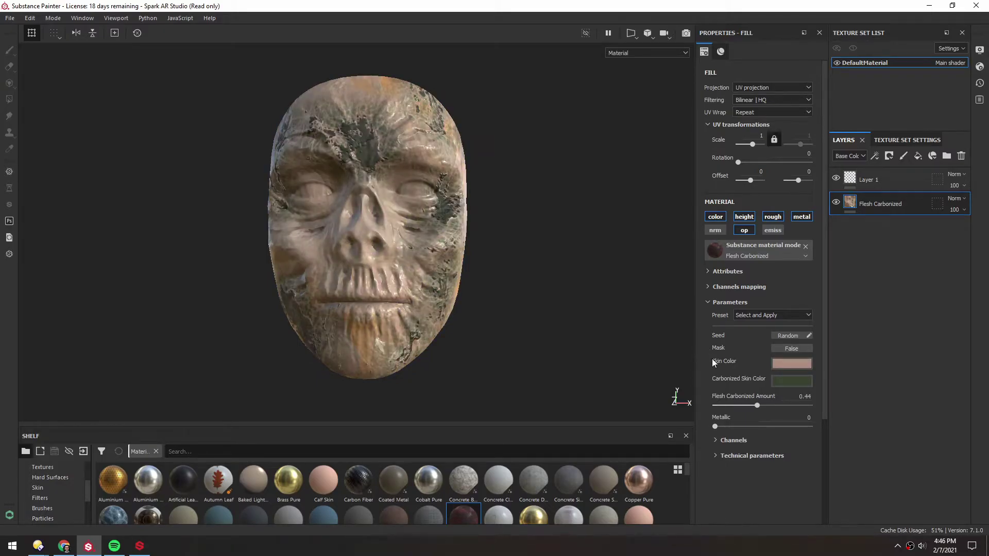
click(788, 363)
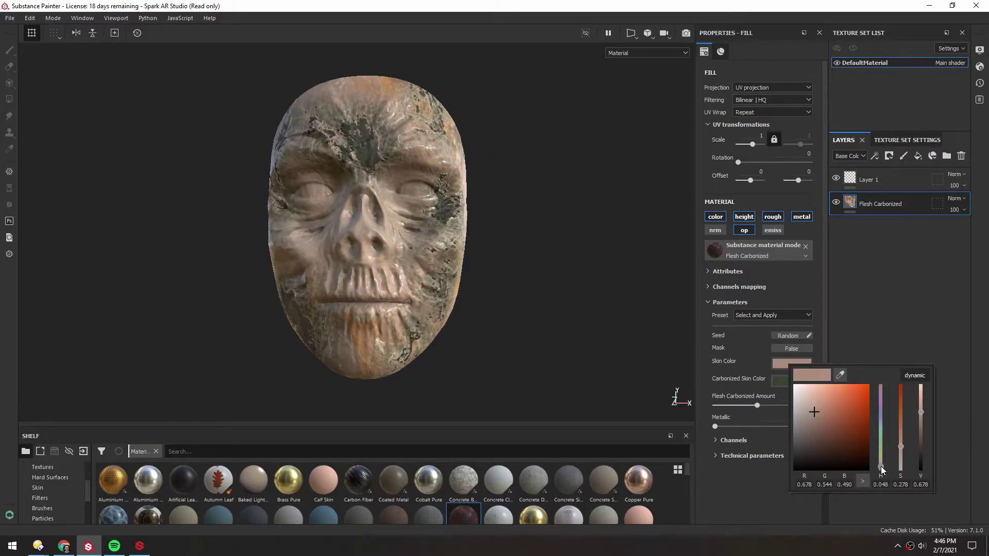
click(833, 411)
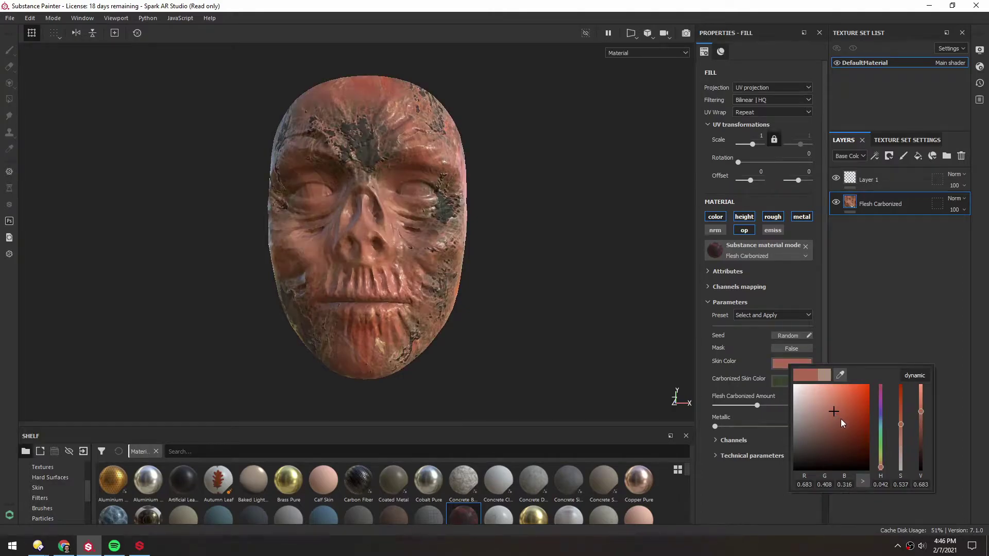
click(730, 486)
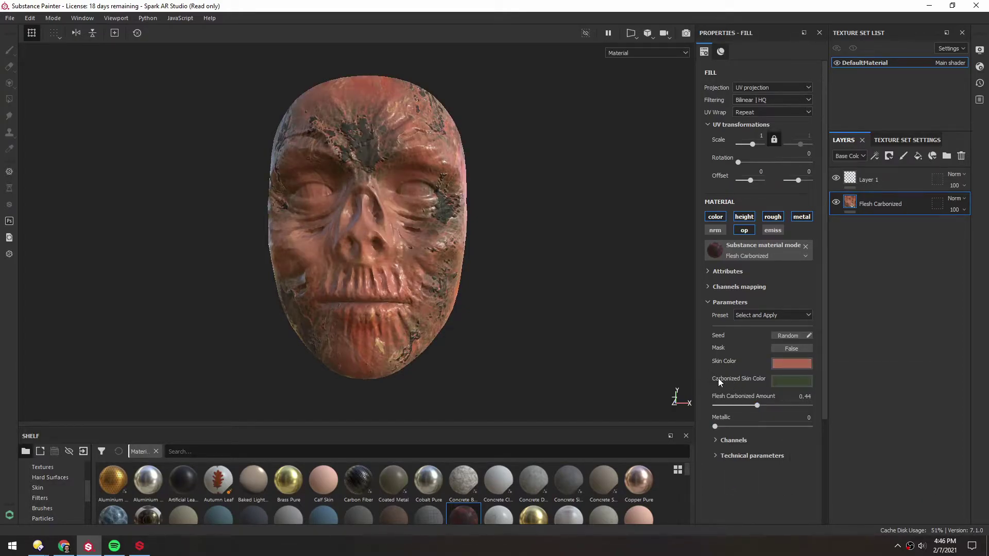
- Set the Carbonized Skin Color to a very dark, nearly black brown and delete Layer 1
click(788, 380)
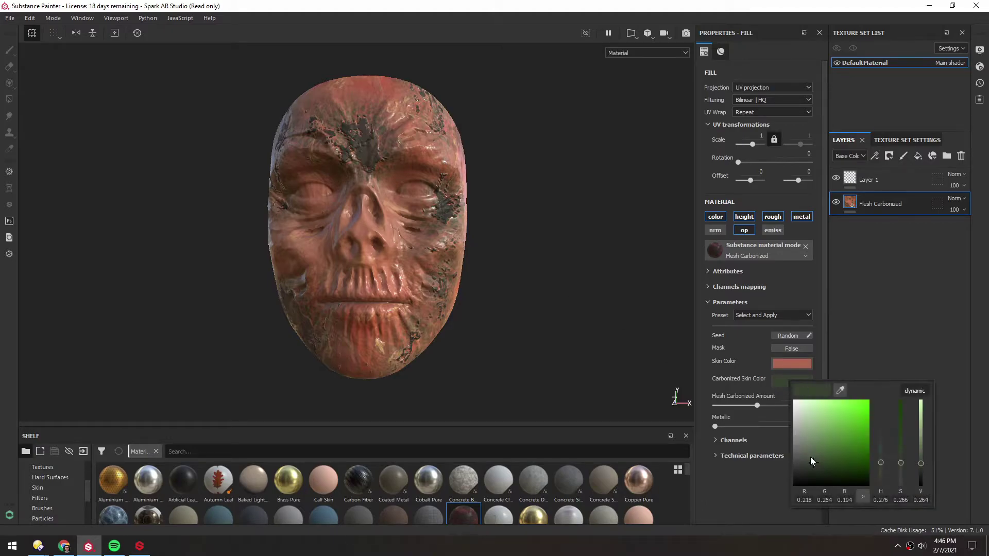
drag(880, 468, 880, 480)
drag(810, 460, 850, 477)
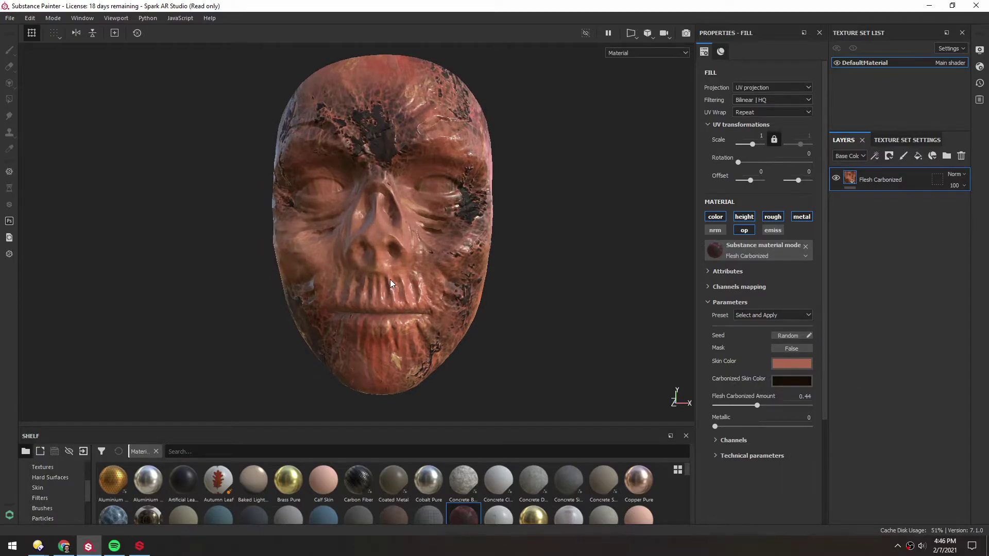
- Inspect the recolored flesh on the face and add a fill layer above Flesh Carbonized
scroll(409, 262, up, 5)
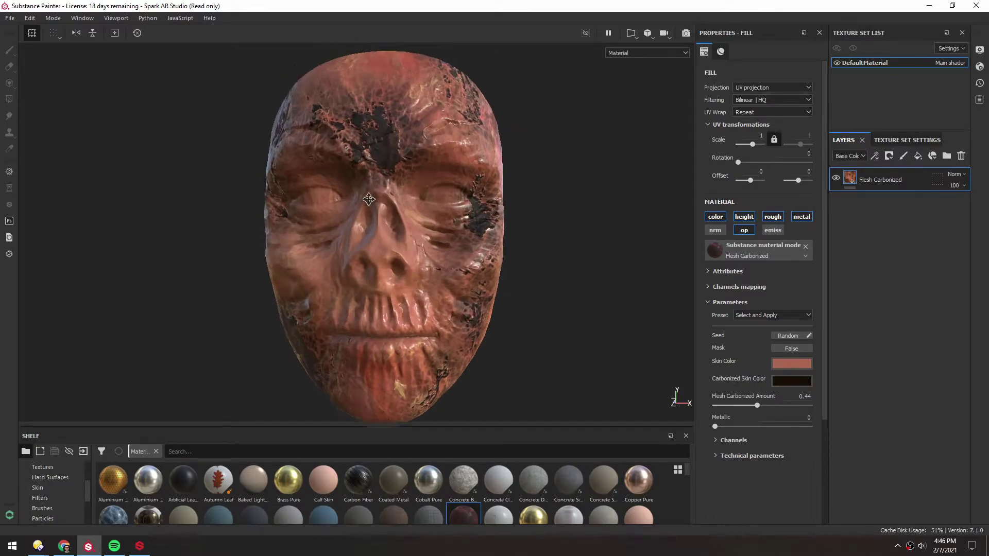
mouse_move(385, 173)
alt+mouse_down()
mouse_move(350, 177)
mouse_move(393, 180)
alt+mouse_up()
scroll(391, 206, down, 3)
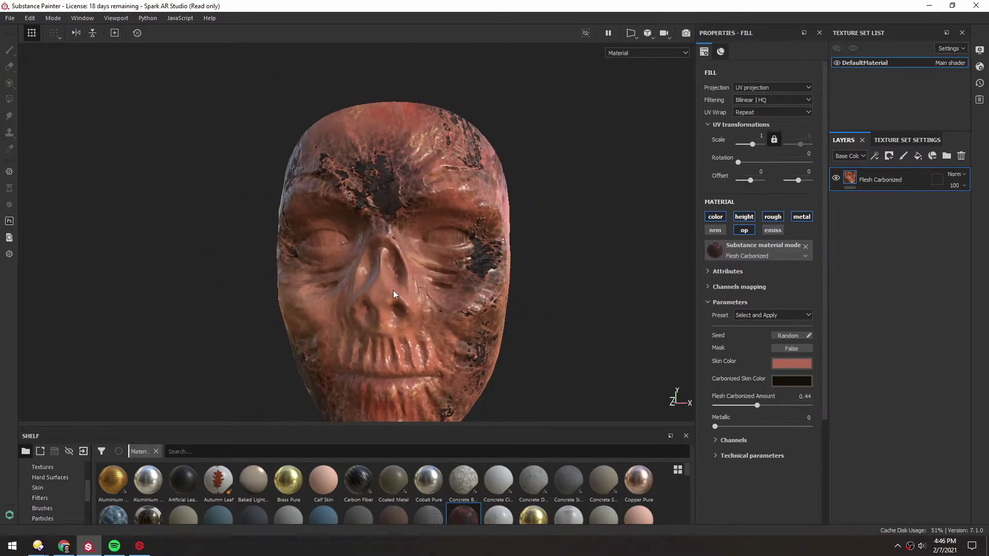
mouse_move(389, 247)
alt+mouse_down()
mouse_move(372, 218)
mouse_move(373, 250)
alt+mouse_up()
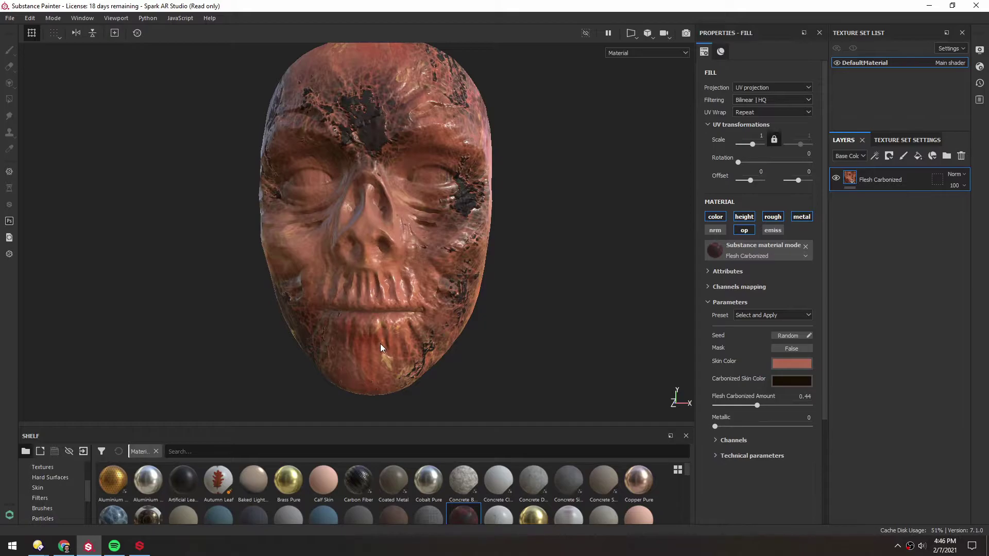
alt+drag(364, 230, 357, 206)
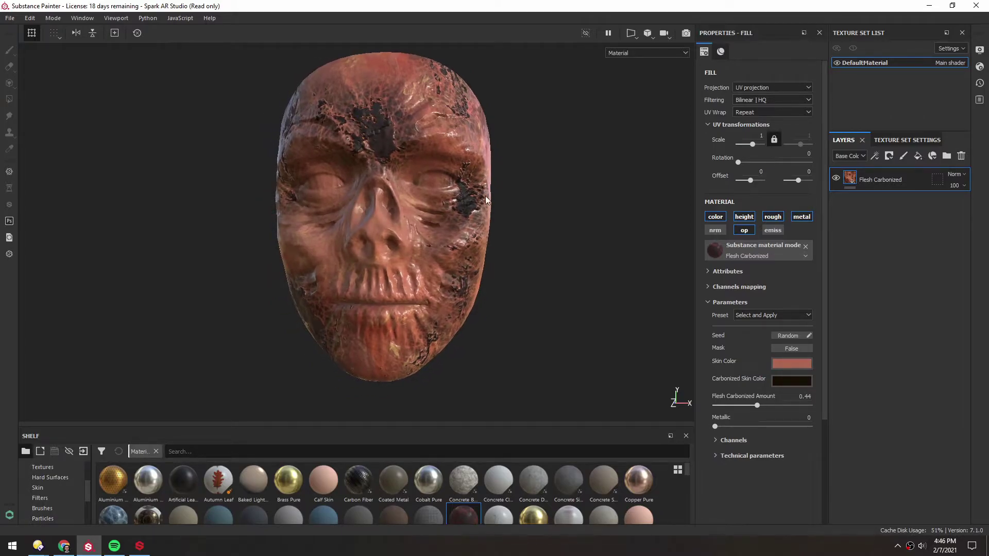
click(919, 160)
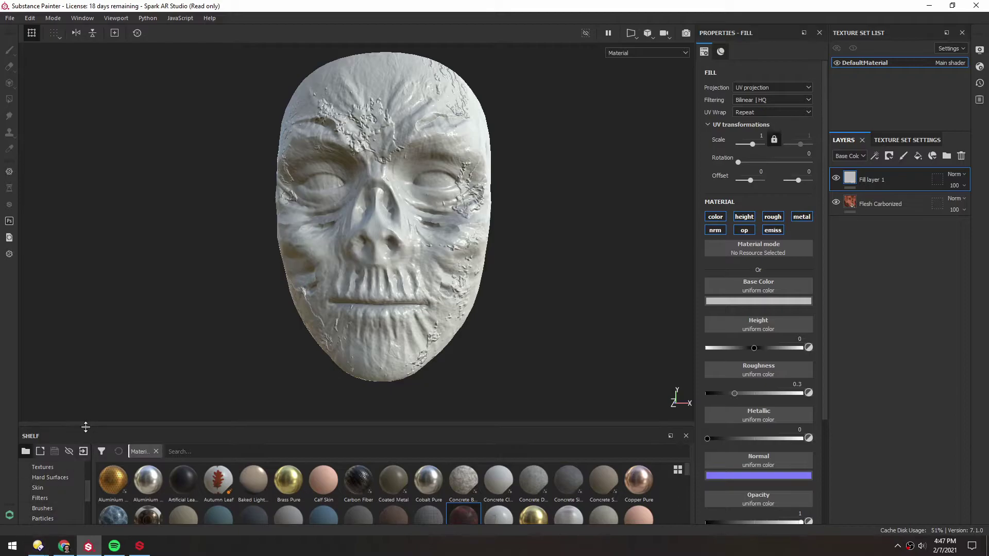
- Try the project's baked ambient occlusion map as Fill layer 1's base color, then replace it with the baked curvature map
drag(85, 427, 77, 281)
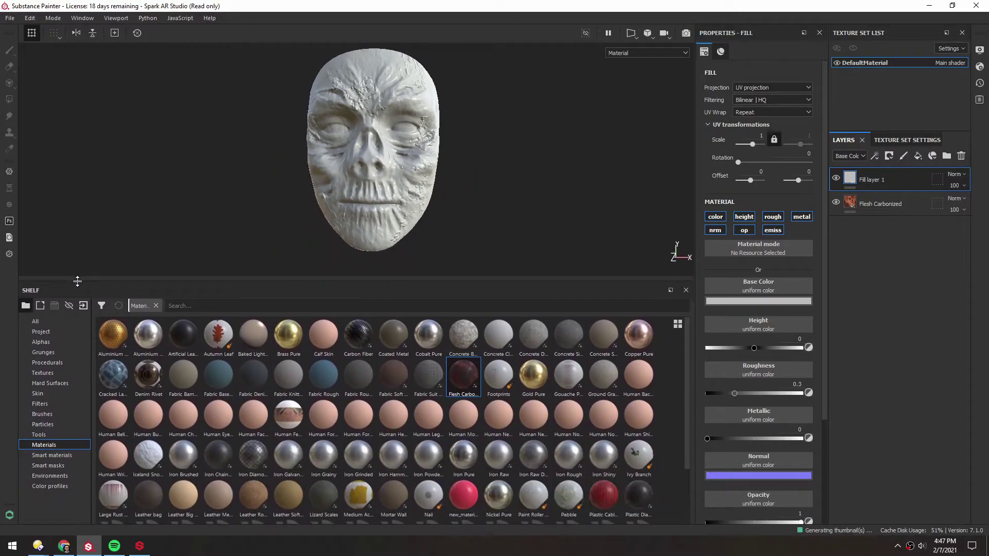
click(40, 332)
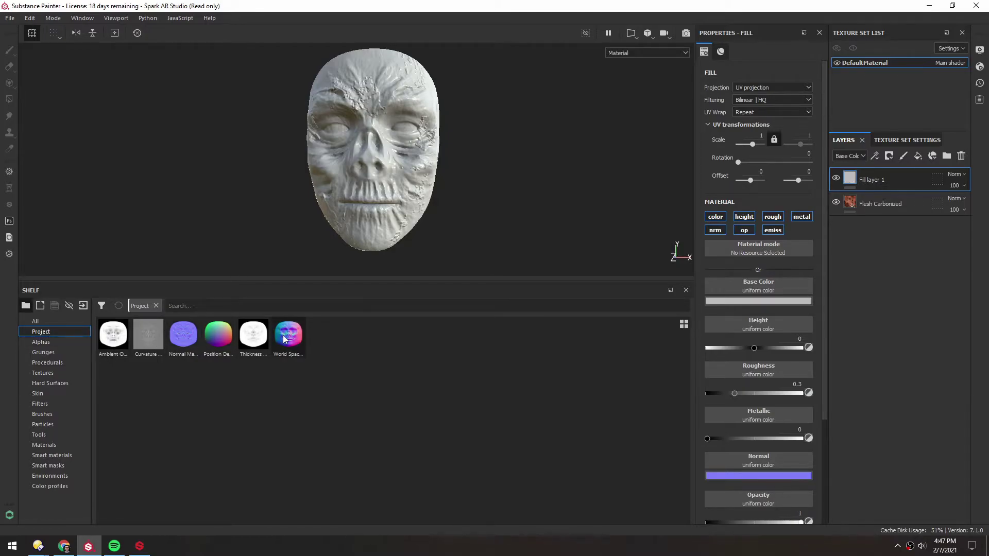
mouse_move(109, 343)
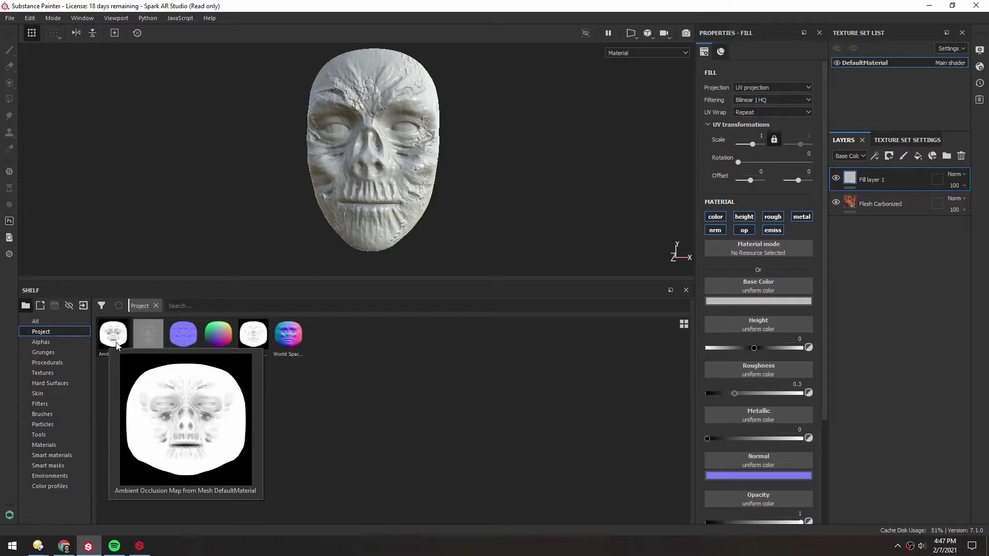
drag(112, 339, 758, 286)
mouse_move(145, 336)
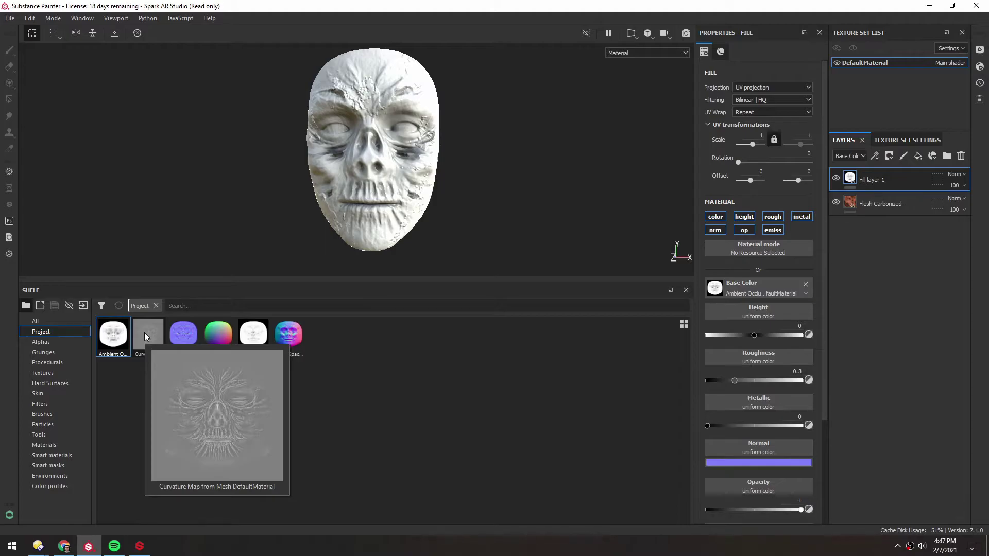
drag(147, 329, 716, 295)
drag(272, 282, 258, 423)
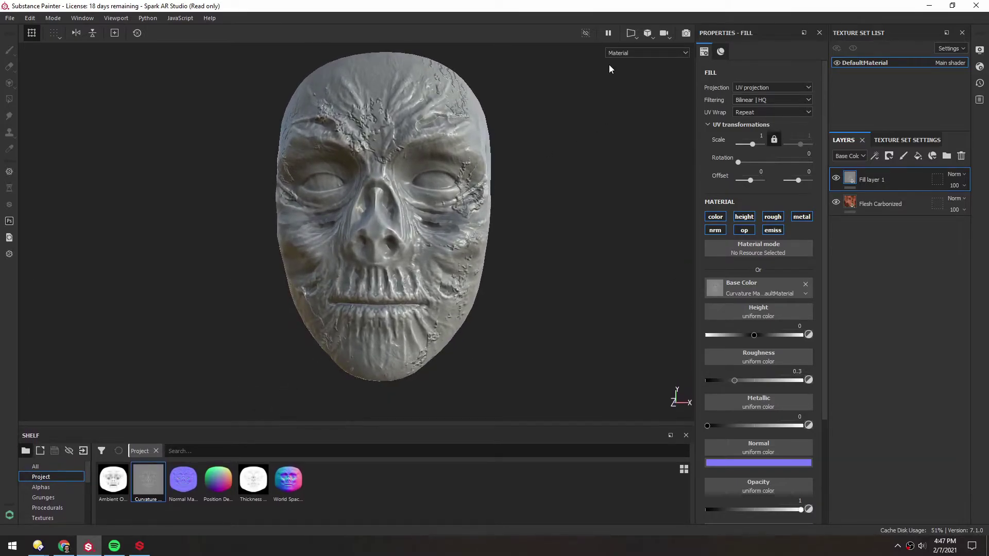
- Display only the Base Color channel and examine the curvature details around the mouth, nose and eyes
click(618, 53)
click(621, 82)
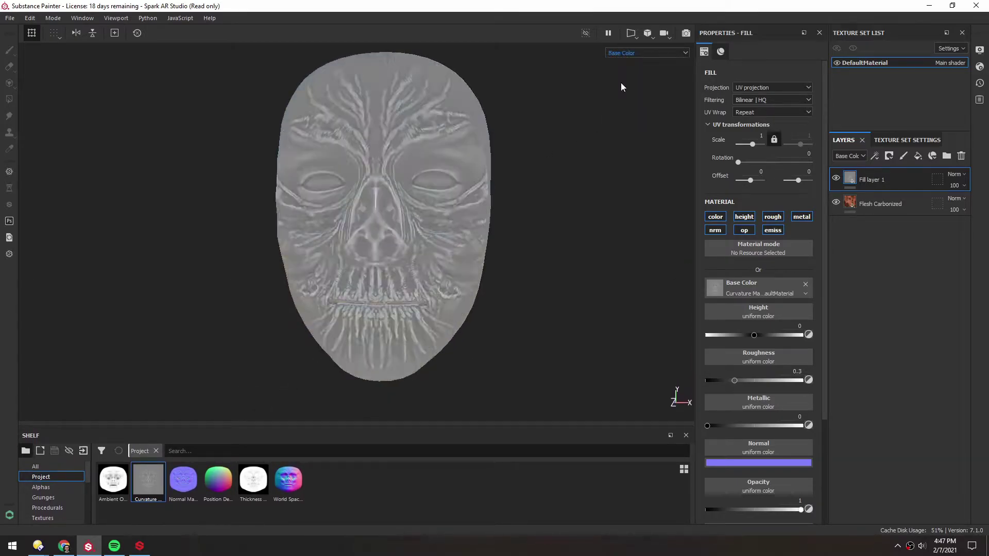
alt+drag(372, 274, 396, 250)
scroll(404, 244, up, 3)
scroll(403, 243, up, 4)
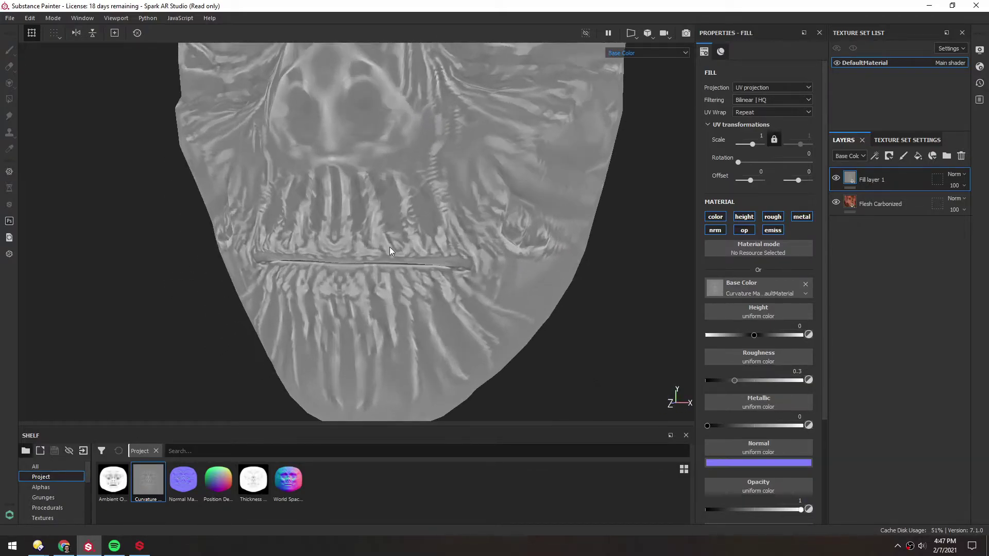
scroll(395, 184, down, 2)
alt+middle_drag(395, 183, 378, 311)
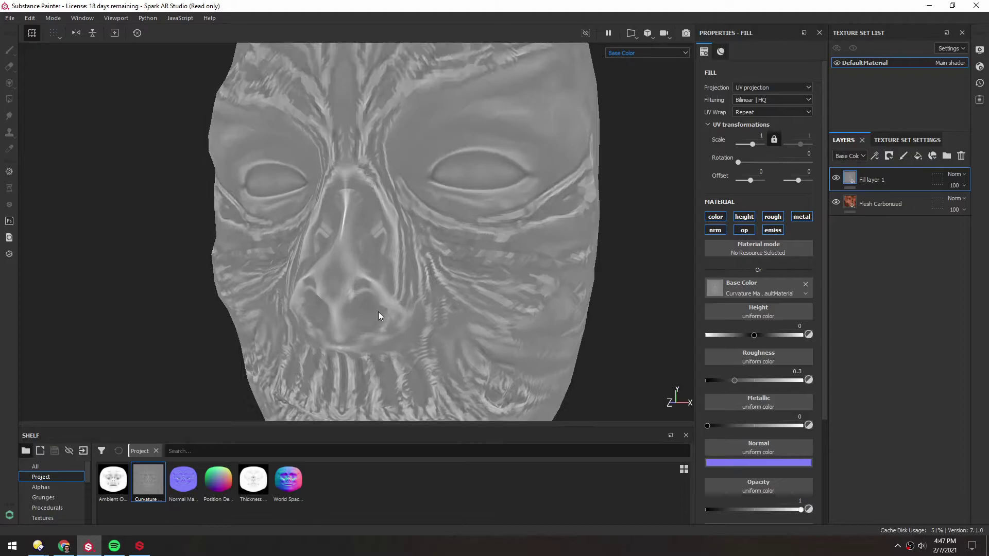
alt+drag(378, 311, 394, 211)
alt+drag(358, 285, 374, 223)
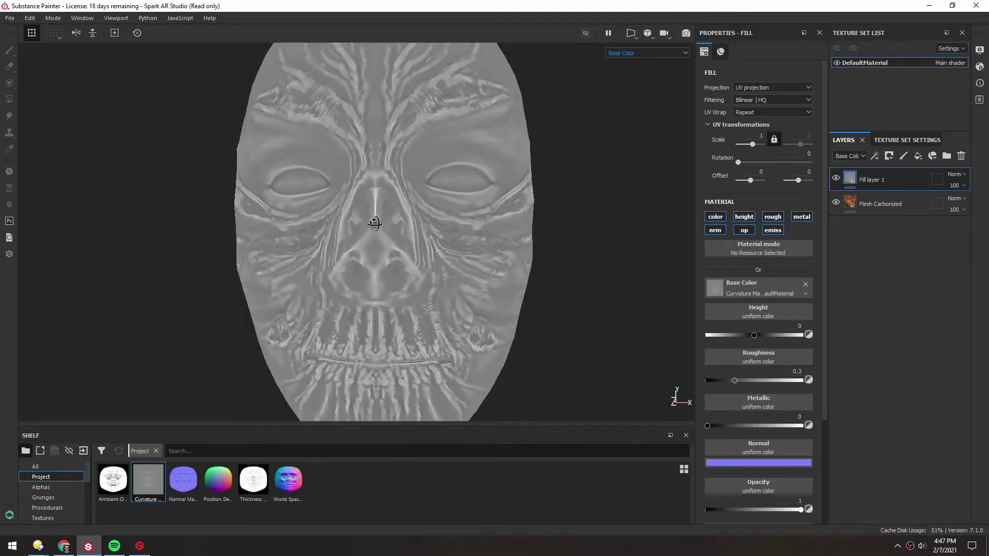
scroll(373, 232, down, 2)
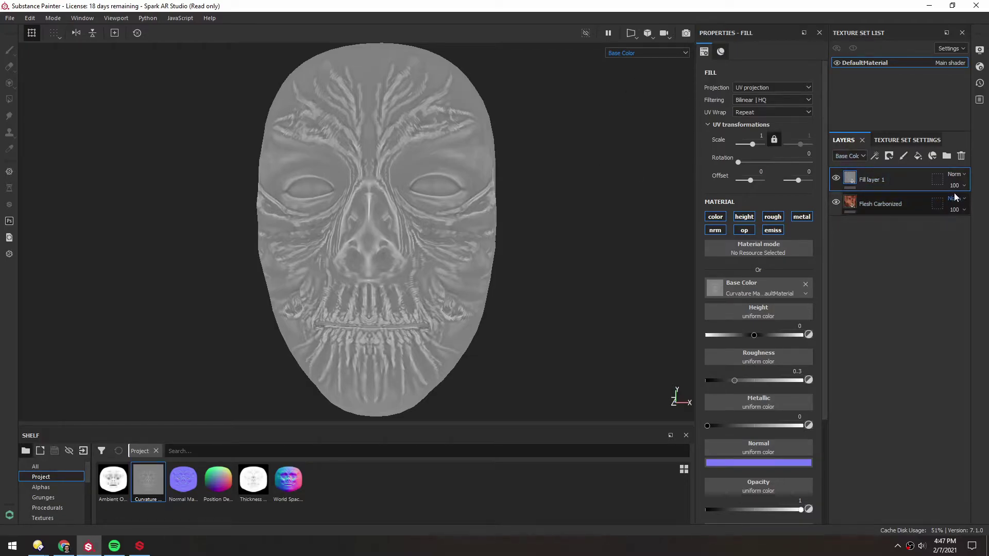
- Set Fill layer 1's Base Color blending mode to Screen over the Flesh Carbonized layer
click(964, 174)
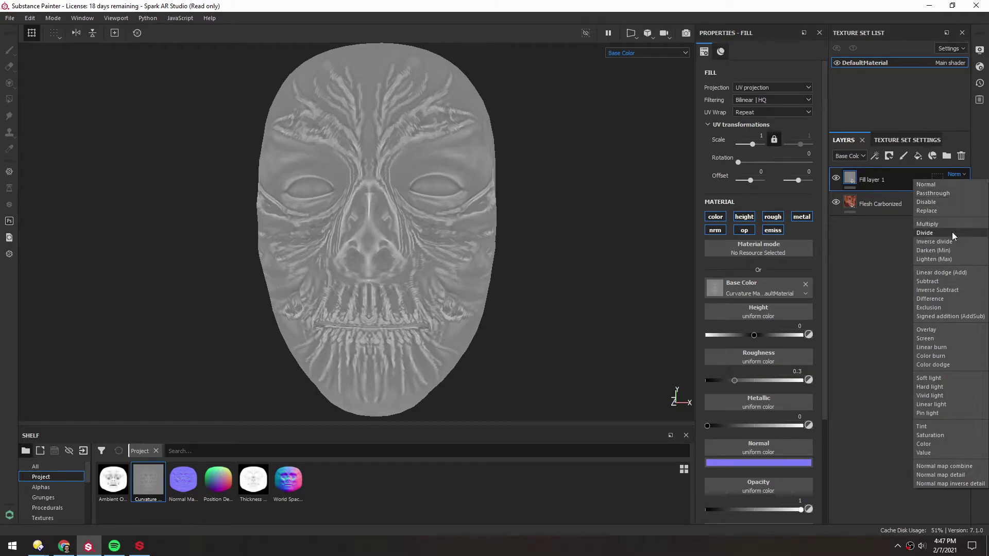
click(930, 339)
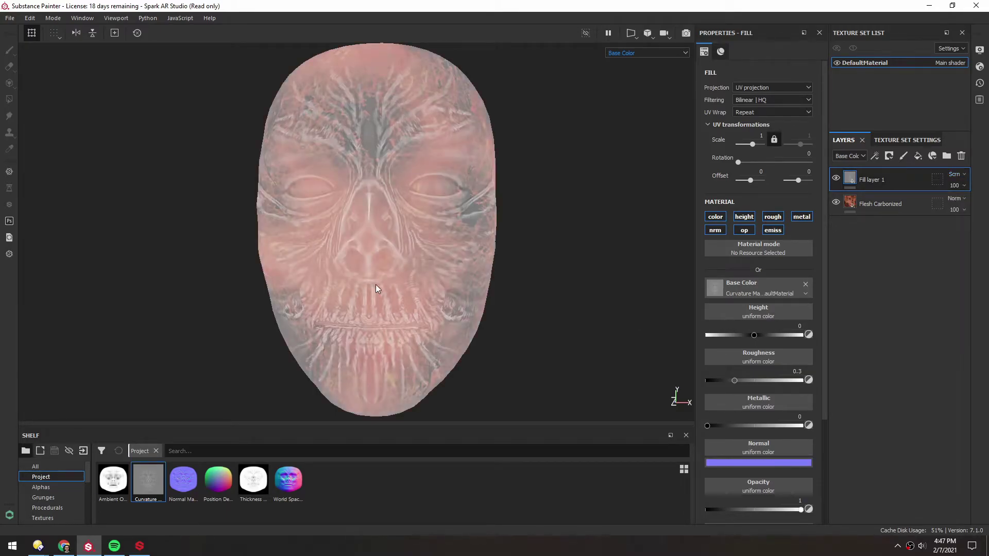
alt+drag(376, 288, 378, 258)
- Preview the face with the full Material display, then return to viewing only the Base Color channel
click(624, 54)
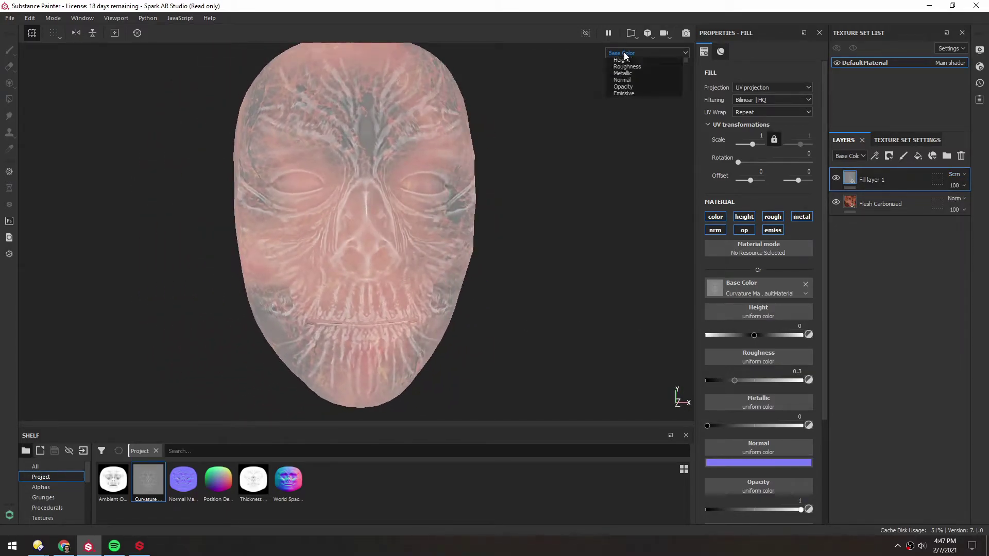
click(622, 68)
mouse_move(394, 208)
alt+mouse_down()
mouse_move(337, 231)
mouse_move(366, 227)
alt+mouse_up()
click(616, 53)
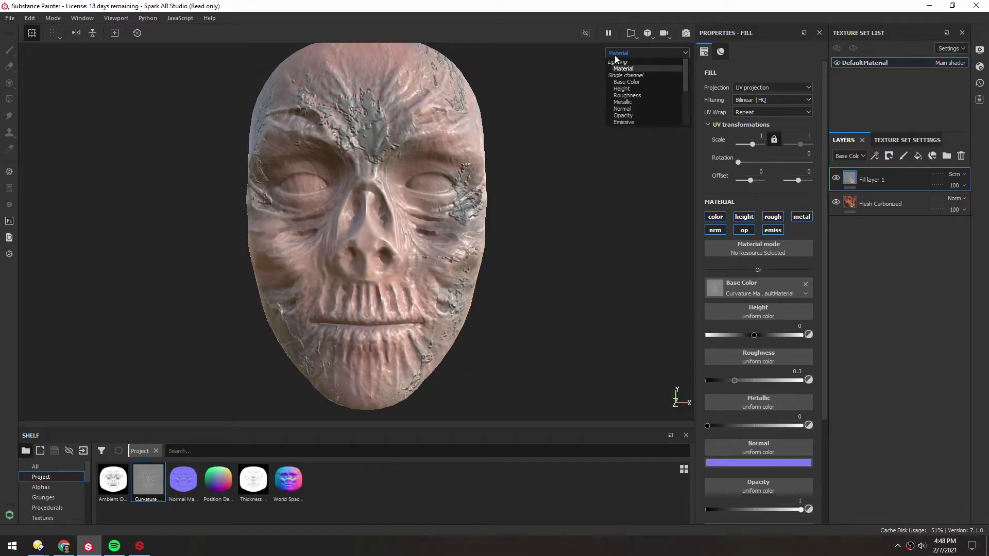
click(625, 82)
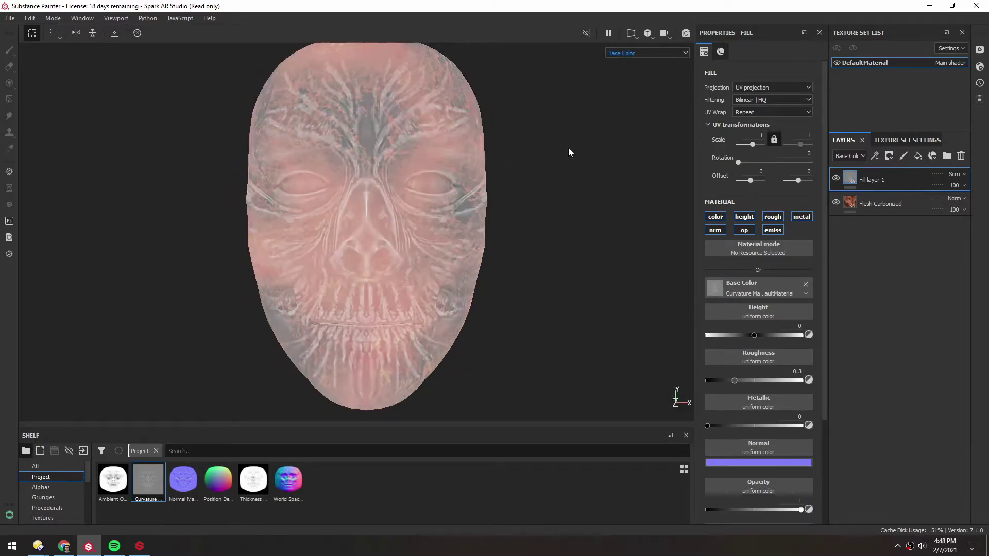
- Hide the Flesh Carbonized layer and add Levels to Fill layer 1's Base Color with the input black point at 0.222
click(836, 203)
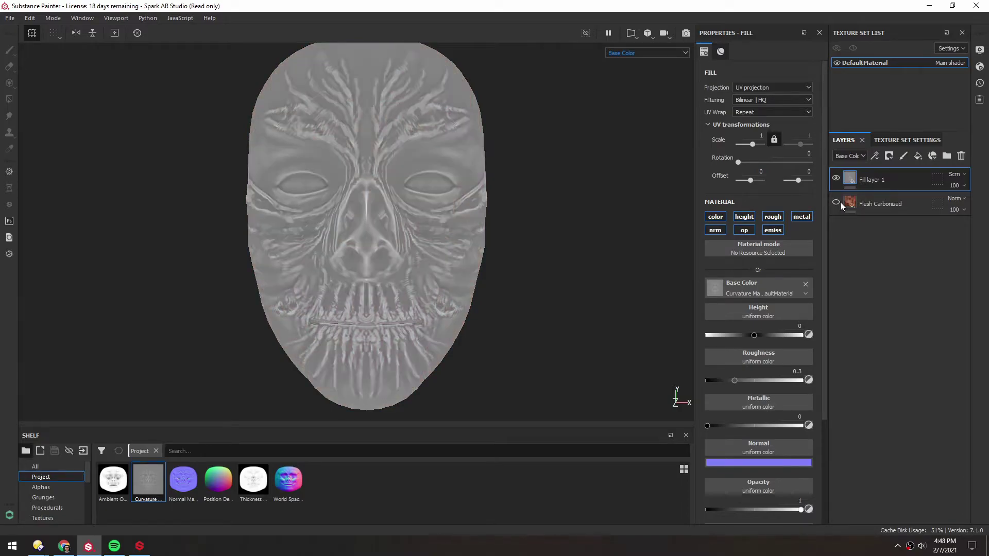
right_click(869, 181)
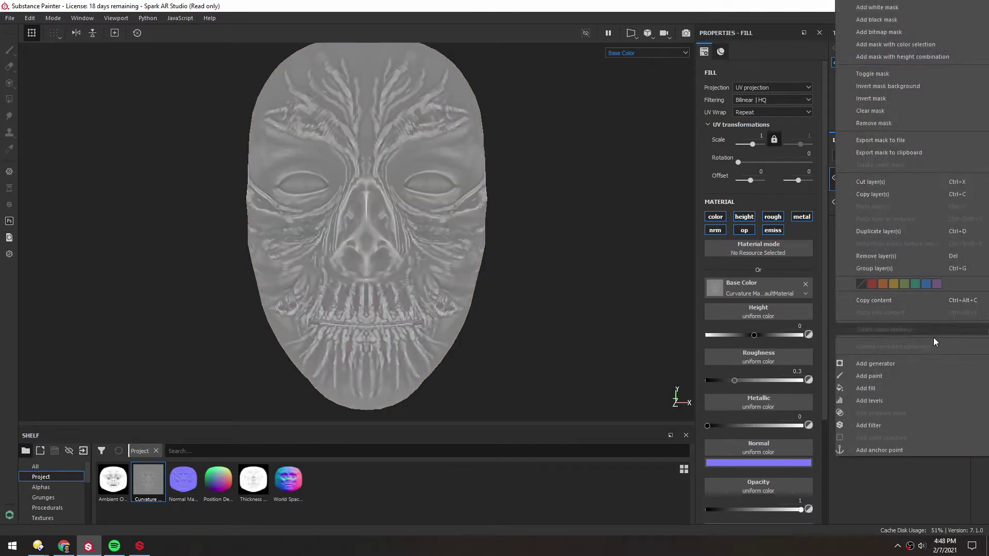
click(875, 400)
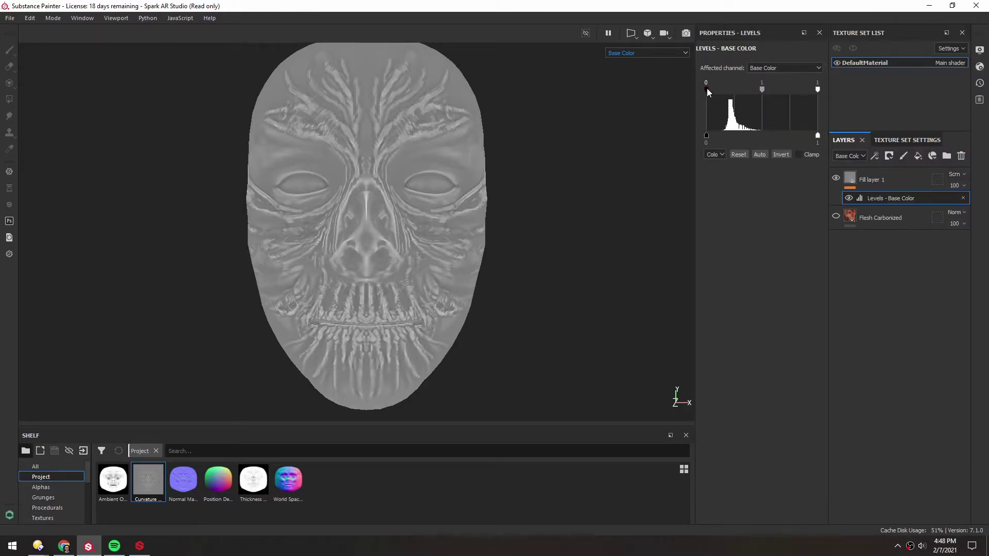
drag(707, 95, 730, 96)
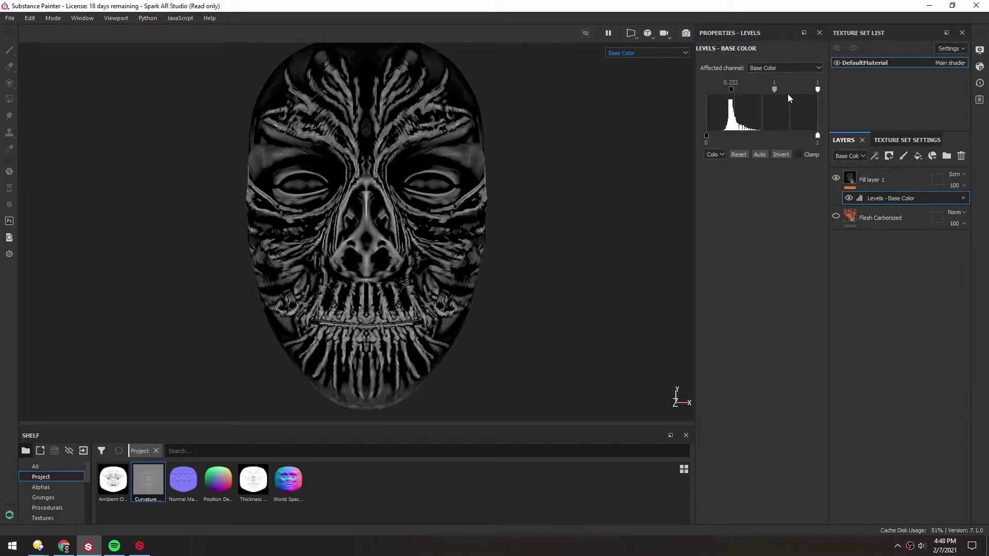
- Try an input white point of 0.542 in Fill layer 1's Levels, then restore it to 1
drag(818, 87, 767, 90)
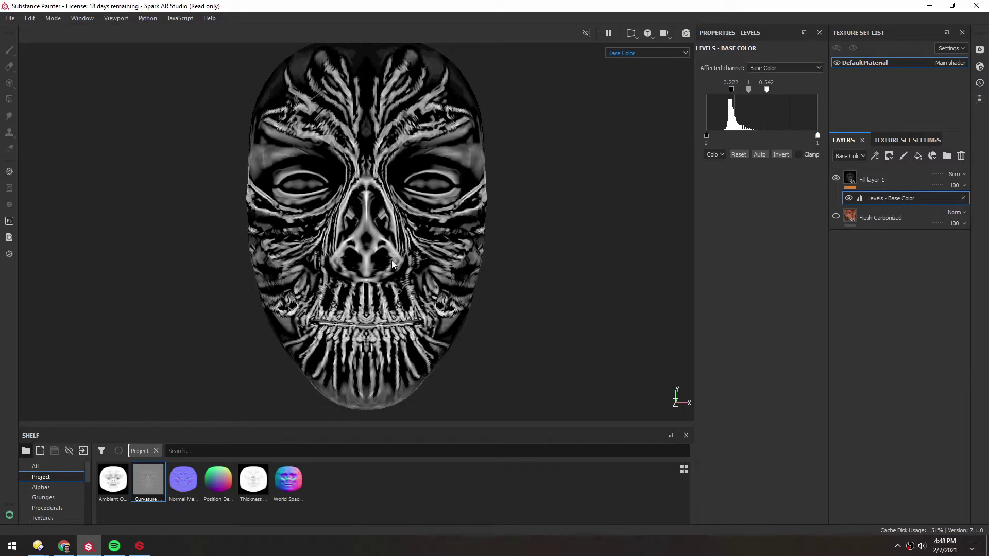
alt+drag(360, 258, 400, 247)
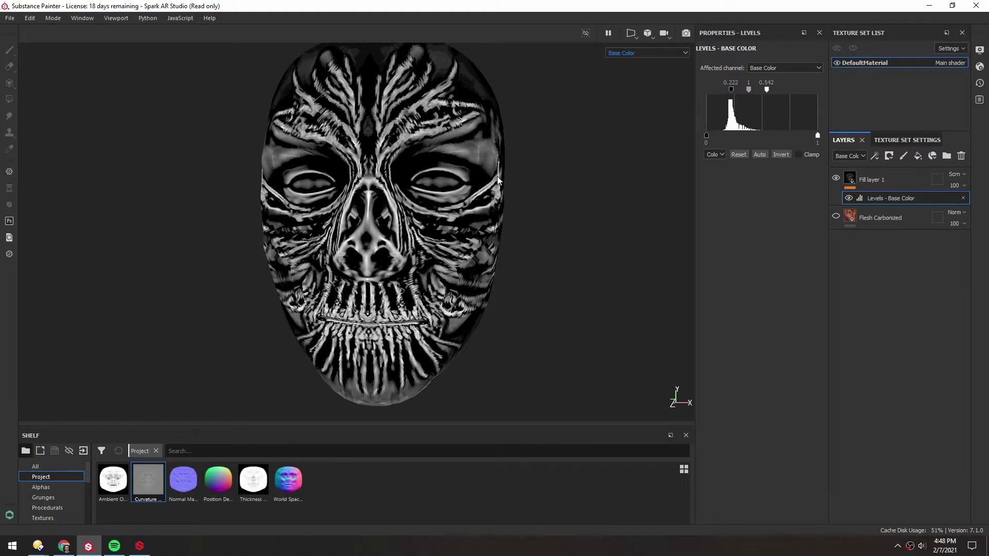
drag(766, 90, 815, 91)
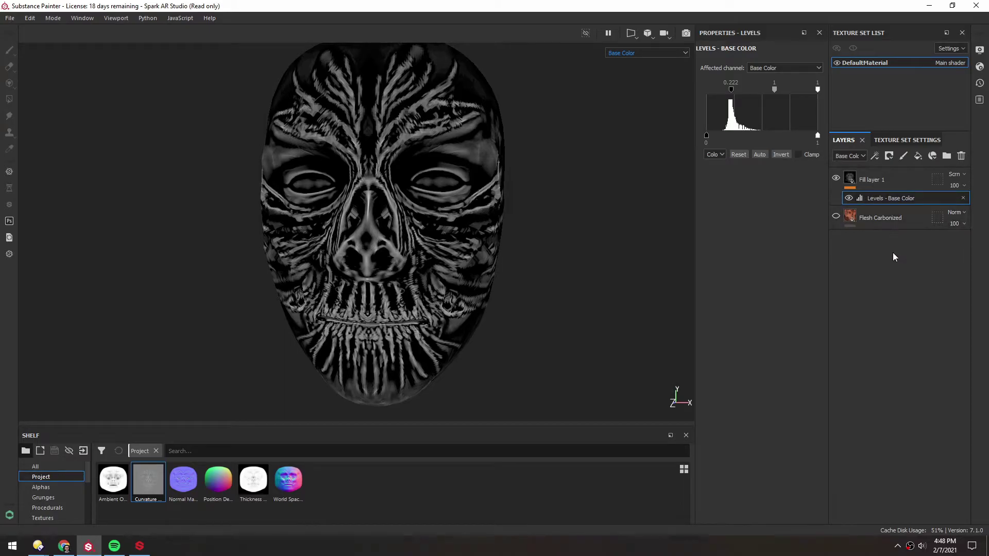
- Show the Flesh Carbonized layer again and inspect the mouth, chin and nose details in the full Material display
click(837, 217)
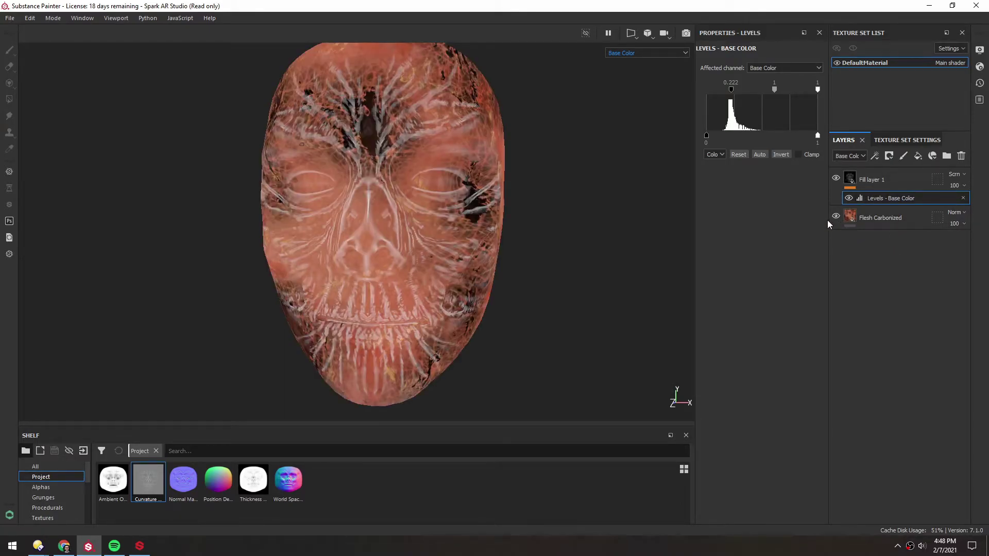
click(610, 54)
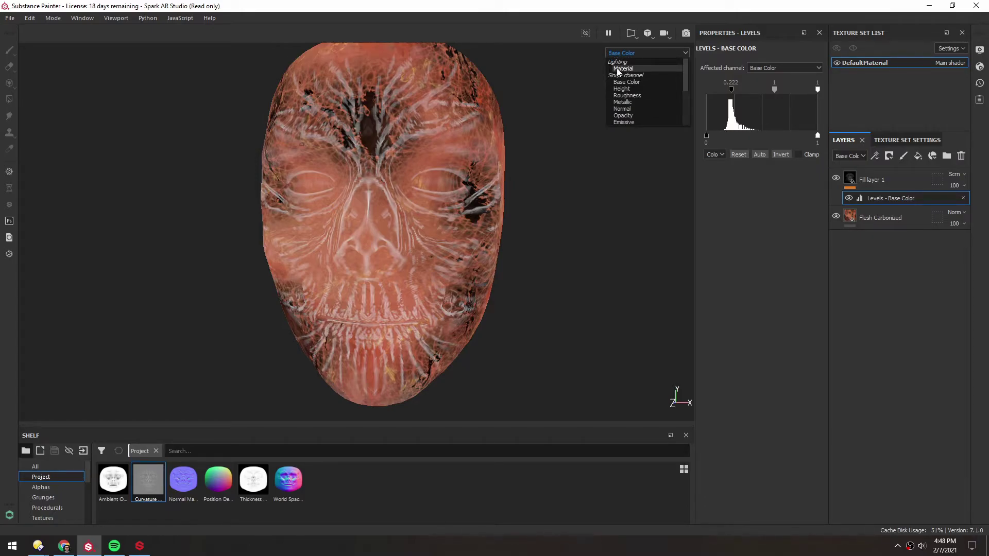
click(618, 69)
scroll(434, 199, down, 1)
mouse_move(360, 226)
alt+middle_down()
mouse_move(410, 222)
mouse_move(387, 247)
mouse_move(354, 208)
alt+middle_up()
scroll(386, 247, up, 1)
scroll(388, 304, up, 6)
alt+drag(355, 288, 386, 228)
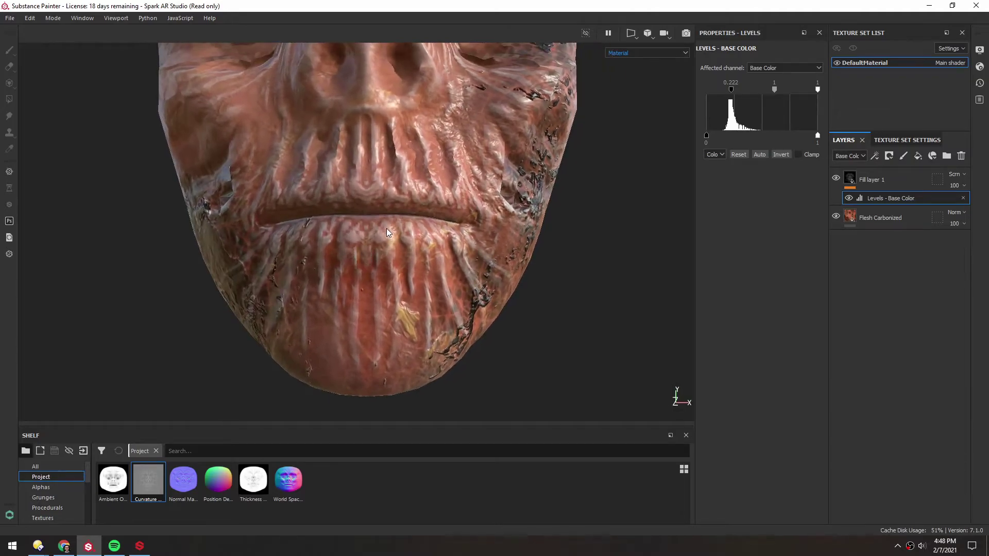
scroll(397, 136, down, 5)
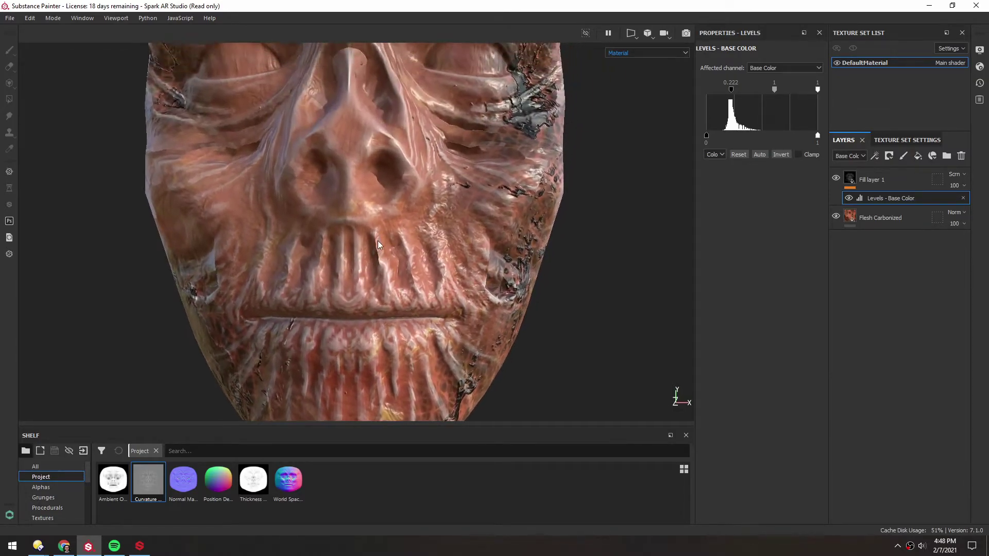
alt+drag(364, 194, 366, 219)
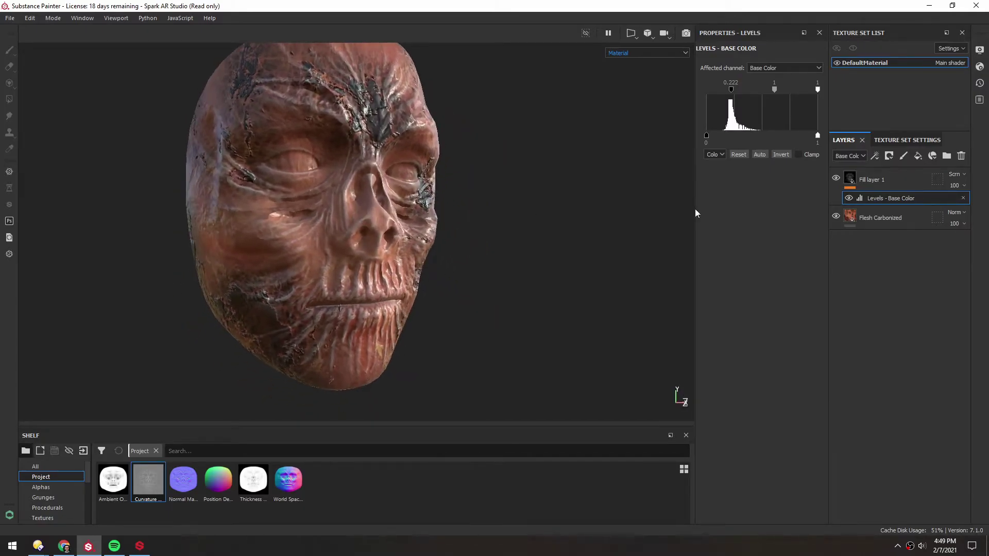
- Try roughness values of about 0.6, 0.19 and 0.5 on Fill layer 1, checking the shine on the face
click(892, 178)
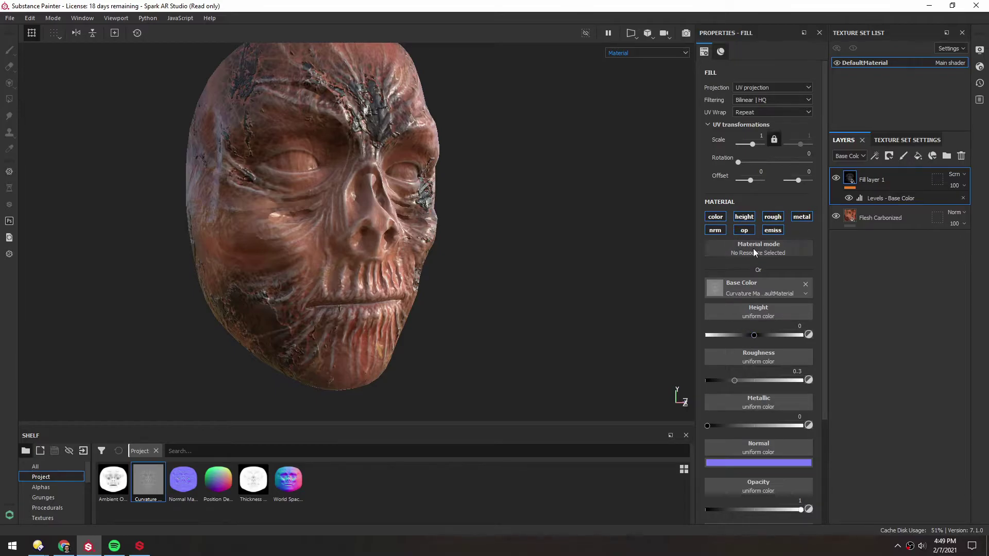
scroll(824, 237, down, 1)
drag(825, 242, 822, 303)
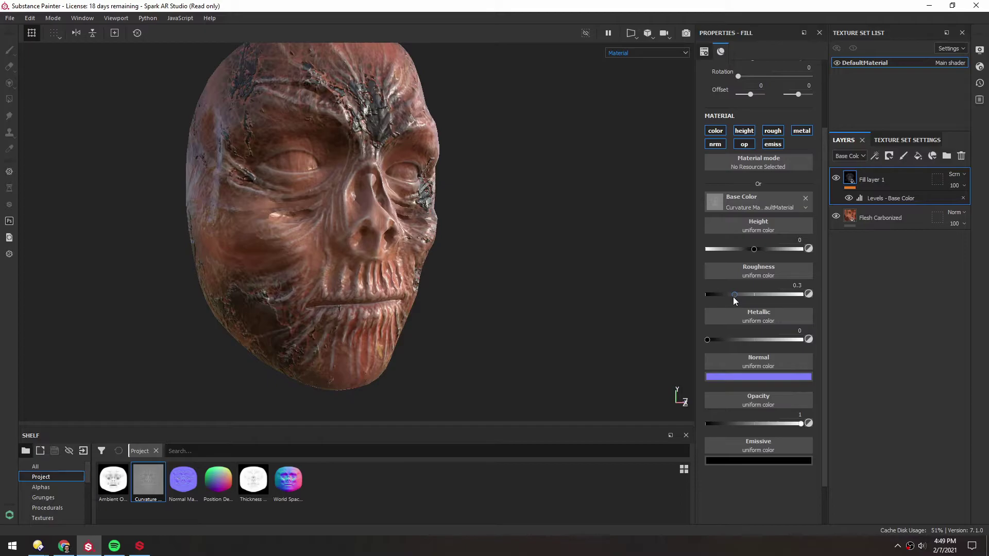
drag(734, 295, 763, 295)
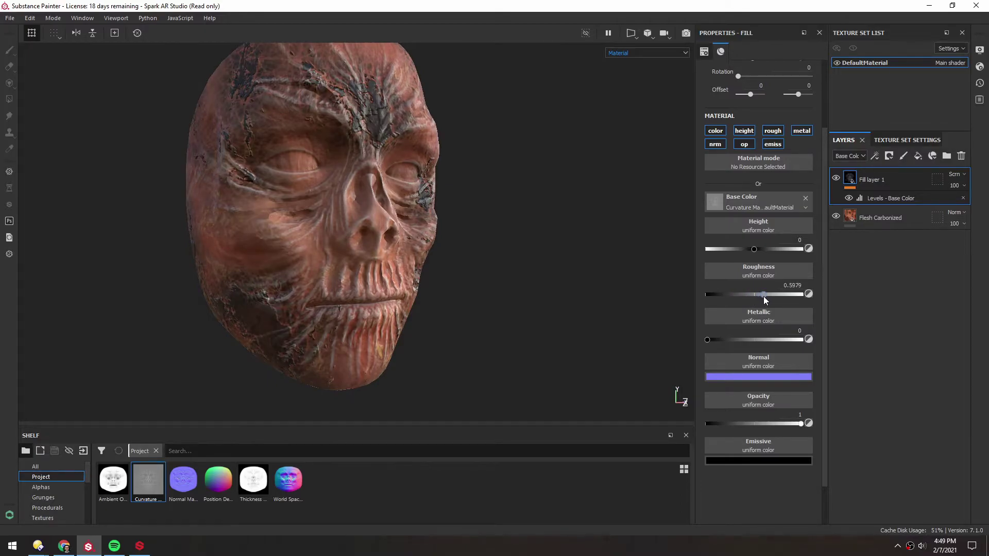
scroll(320, 227, up, 1)
alt+drag(351, 208, 252, 211)
drag(765, 295, 724, 295)
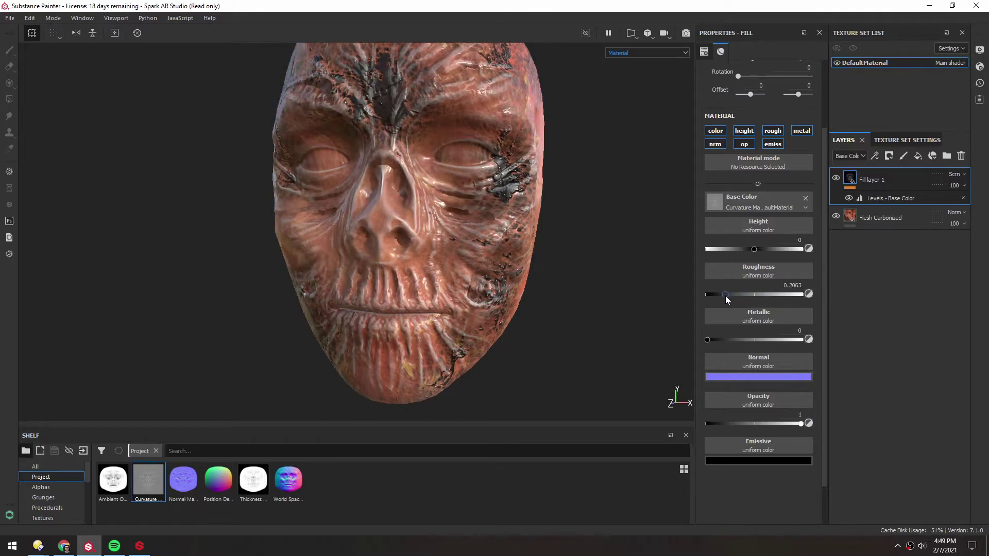
alt+drag(443, 221, 433, 188)
scroll(433, 188, down, 2)
alt+middle_drag(433, 189, 458, 210)
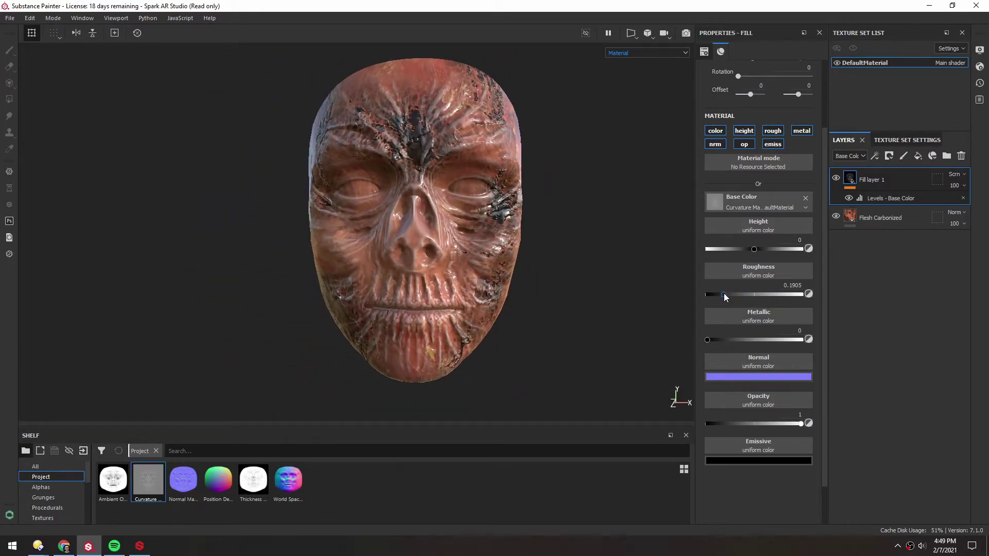
drag(724, 293, 752, 294)
alt+drag(397, 210, 379, 203)
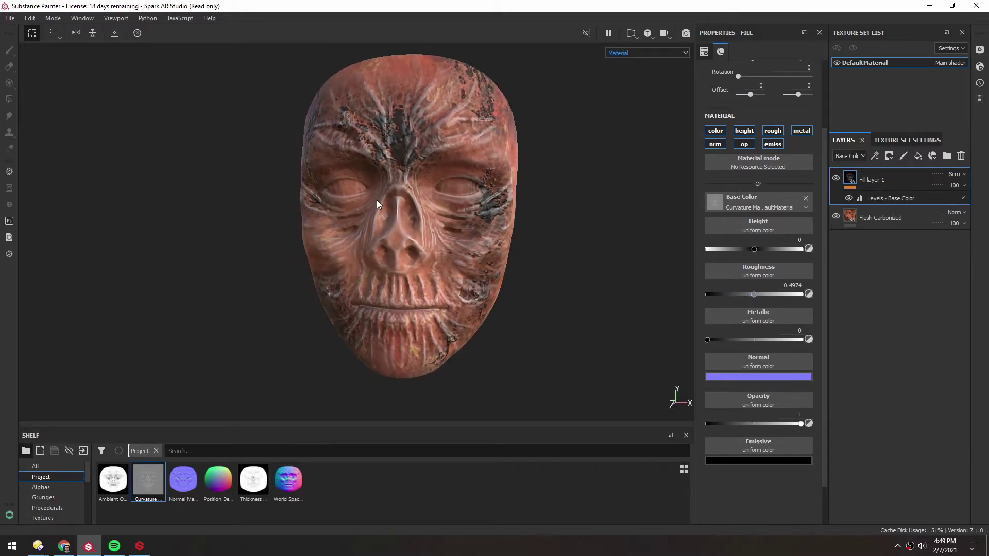
- Try disabling Fill layer 1's roughness channel and check the face from several angles
click(770, 133)
scroll(414, 173, up, 2)
alt+drag(415, 173, 274, 160)
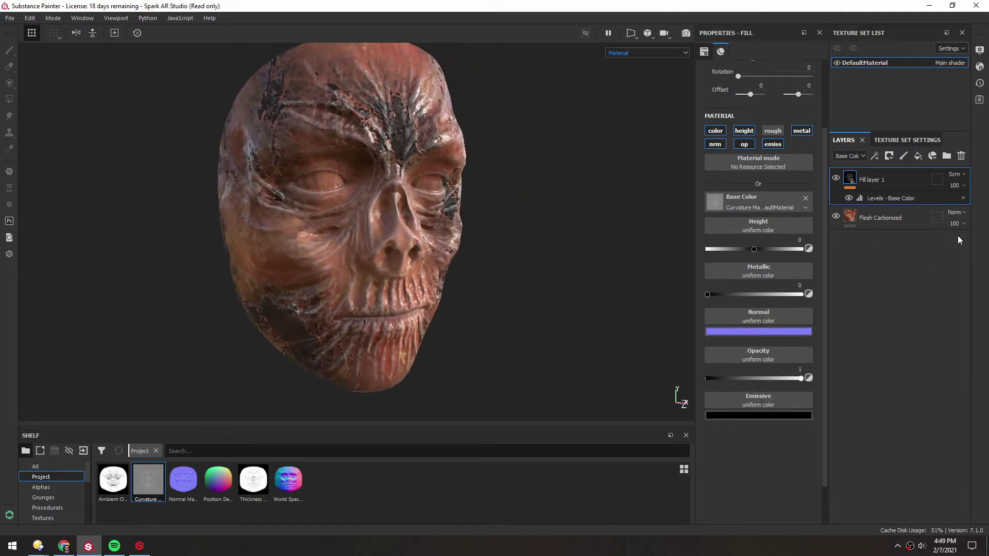
alt+drag(335, 208, 376, 404)
alt+middle_drag(357, 269, 357, 271)
alt+drag(357, 271, 388, 252)
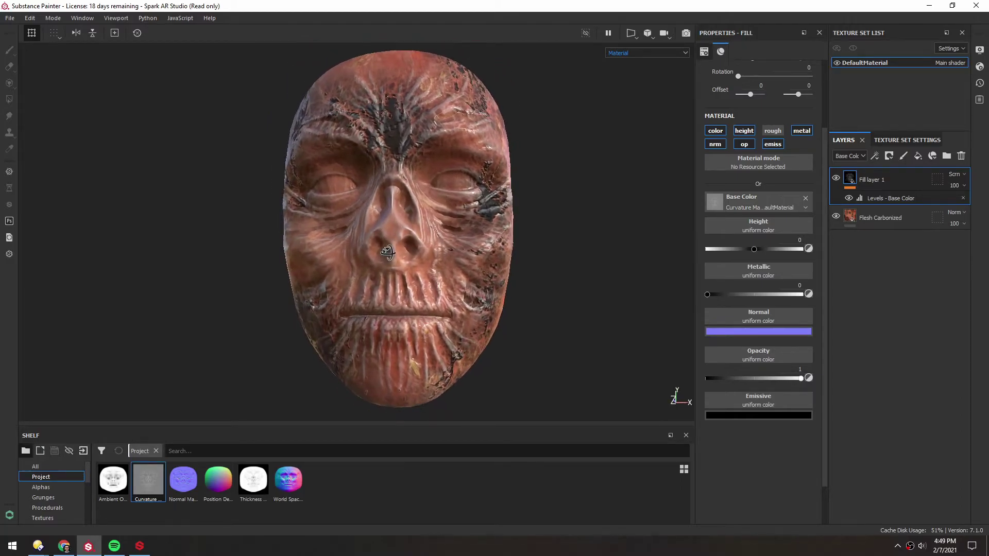
- Add a new fill layer above Fill layer 1 and use the baked ambient occlusion map as its Base Color
click(918, 156)
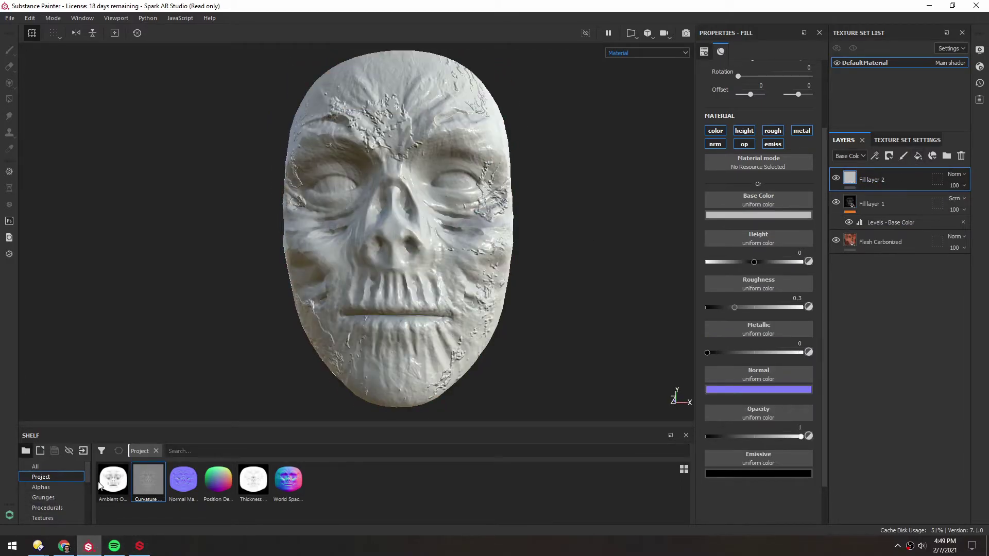
mouse_move(110, 483)
mouse_down()
mouse_move(663, 186)
mouse_move(757, 203)
mouse_up()
mouse_move(374, 249)
alt+mouse_down()
mouse_move(383, 246)
mouse_move(374, 246)
alt+mouse_up()
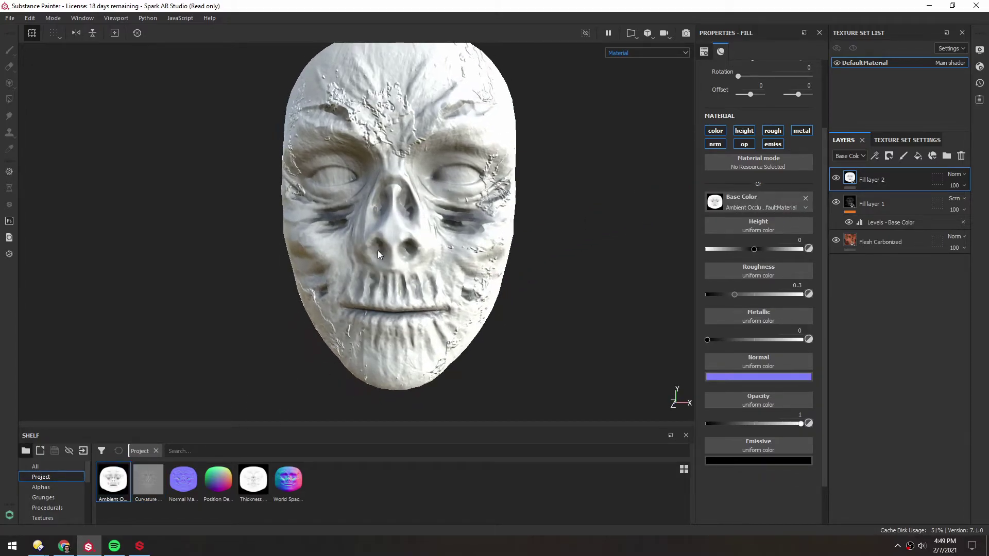
- Disable Fill layer 2's emissive, opacity, normal, height, roughness and metallic channels, leaving only color active
click(773, 144)
click(744, 144)
click(715, 144)
click(744, 131)
click(772, 131)
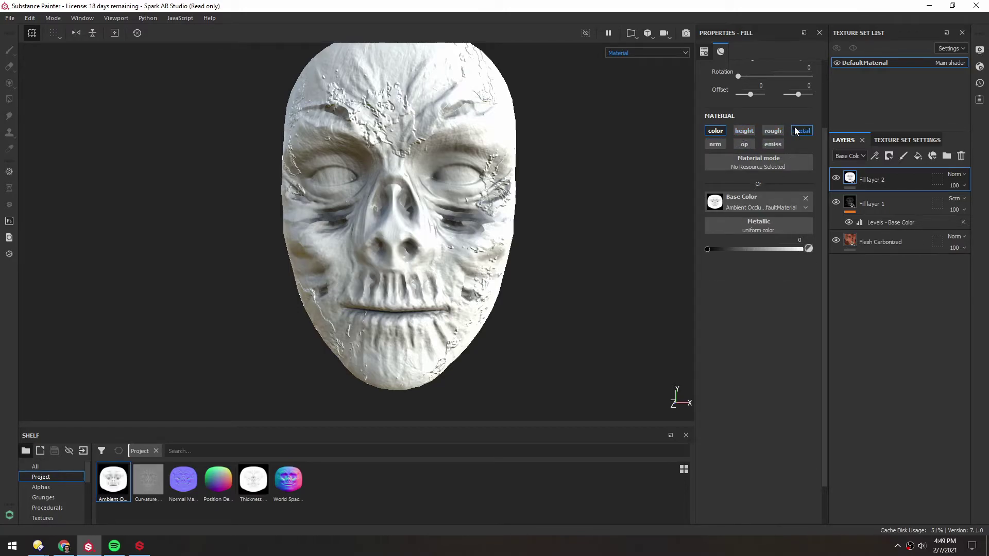
click(795, 131)
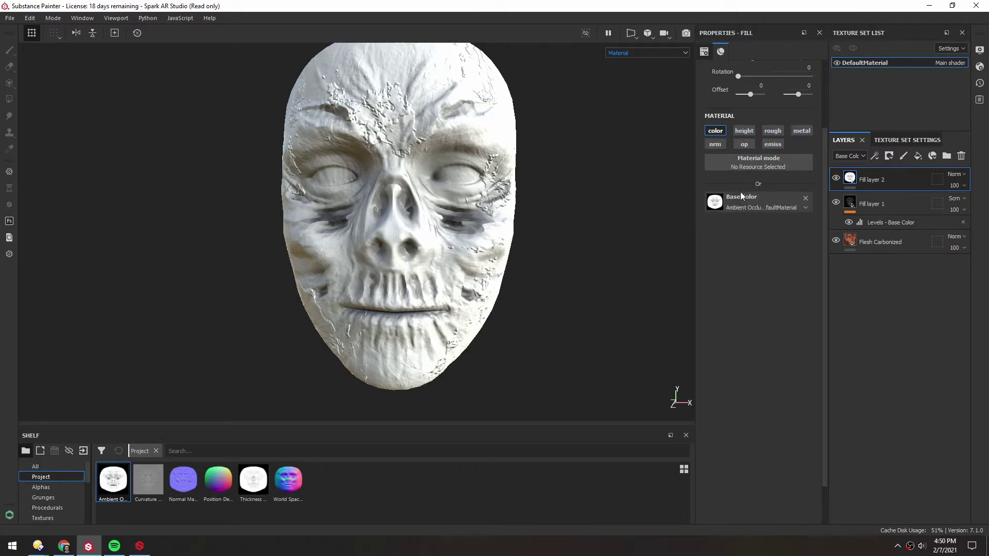
- Set Fill layer 2's Base Color blending mode to Multiply and check the shading on the face
click(964, 175)
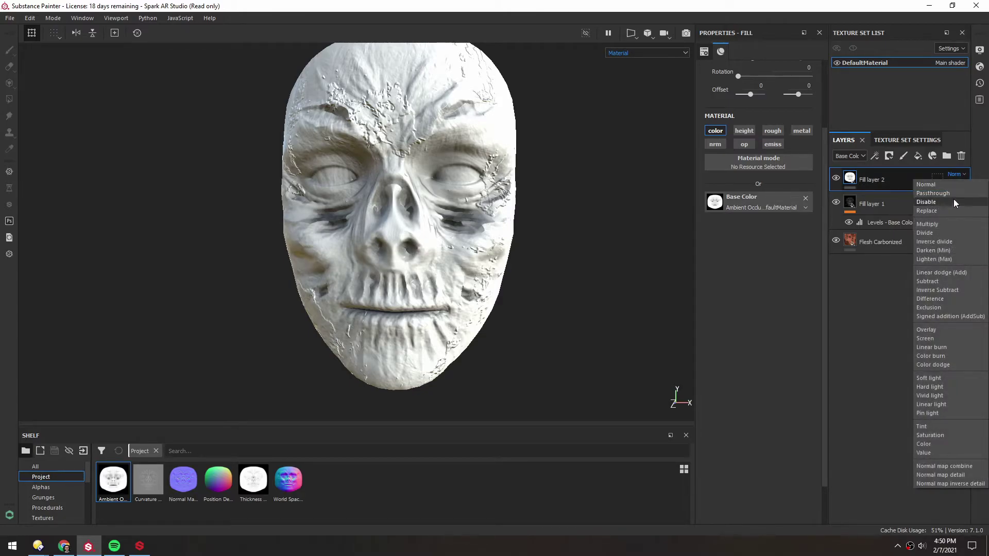
click(931, 224)
mouse_move(438, 228)
alt+mouse_down()
mouse_move(428, 234)
mouse_move(463, 240)
mouse_move(437, 238)
alt+mouse_up()
alt+drag(394, 283, 373, 280)
- Compare the face with Fill layer 2 hidden and visible, leaving the layer visible, and examine it up close
click(836, 178)
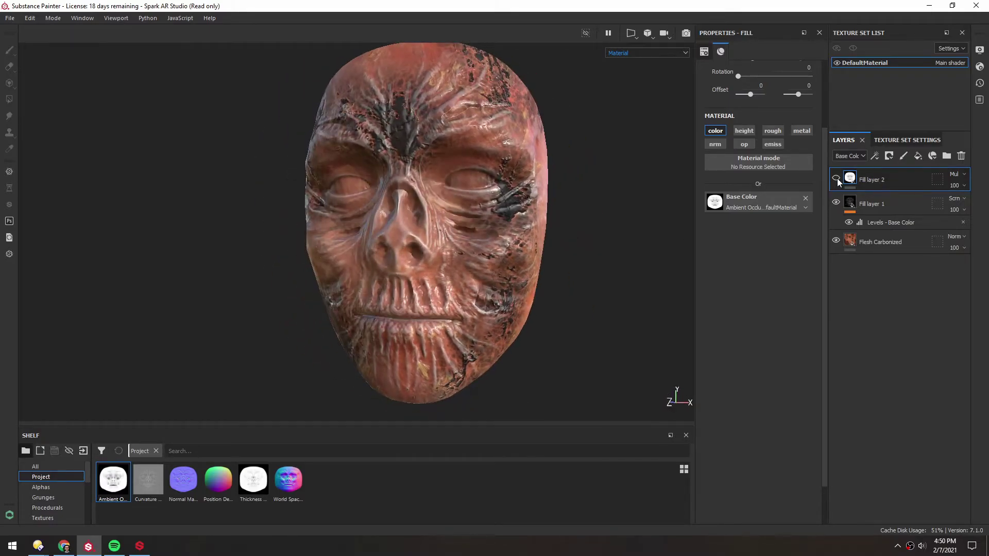
click(836, 178)
click(836, 178)
click(836, 178)
click(836, 178)
click(836, 178)
click(836, 177)
click(836, 177)
click(836, 177)
click(836, 177)
alt+drag(388, 261, 361, 268)
scroll(328, 284, up, 3)
- Set Fill layer 1's roughness to 0.6667 and check the less shiny surface around the face
click(896, 242)
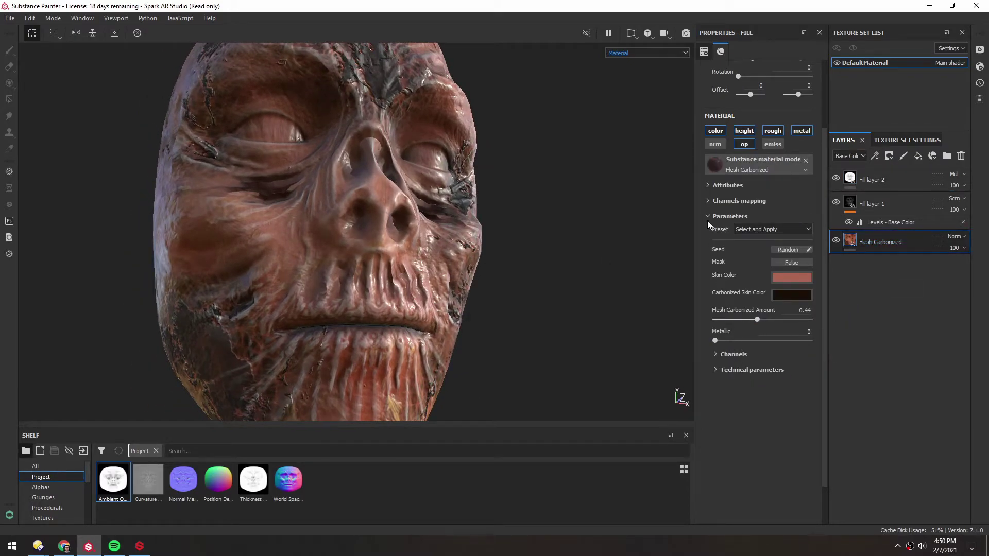
click(868, 206)
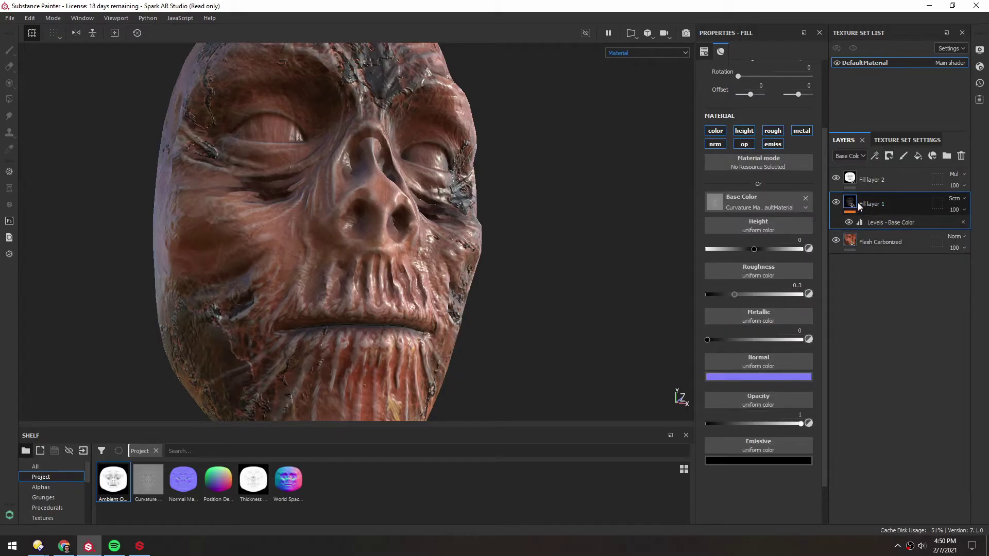
mouse_move(734, 294)
mouse_down()
mouse_move(807, 294)
mouse_move(773, 289)
mouse_up()
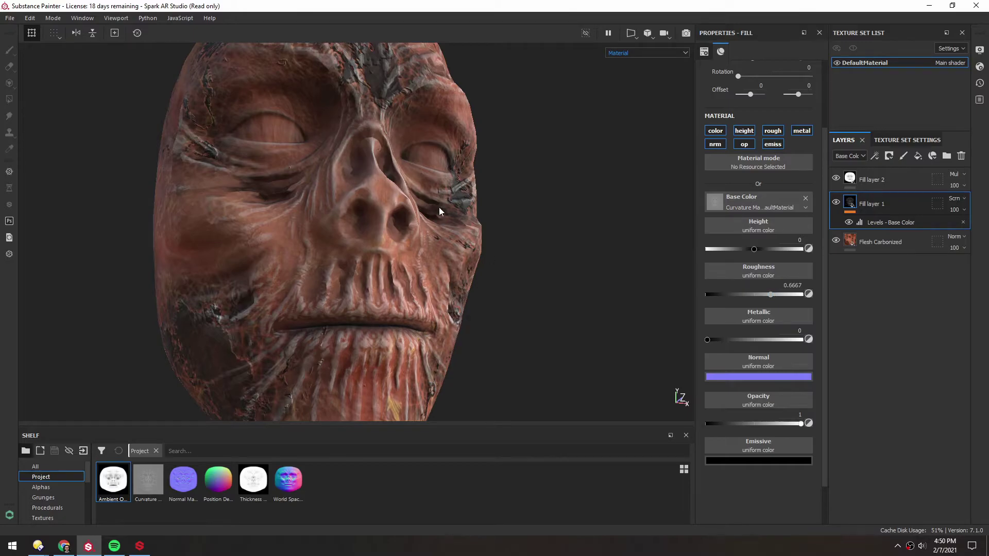
alt+drag(442, 211, 379, 179)
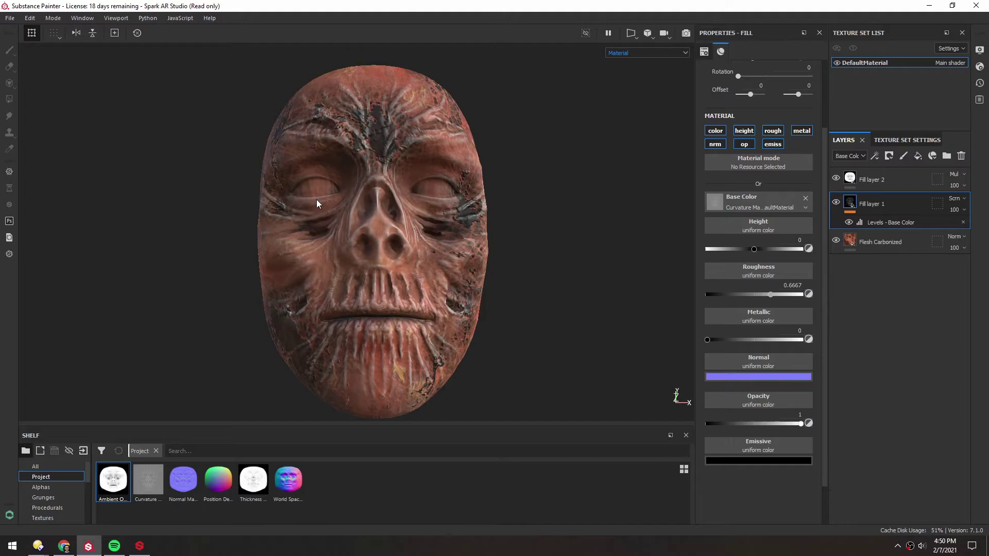
alt+drag(318, 204, 372, 220)
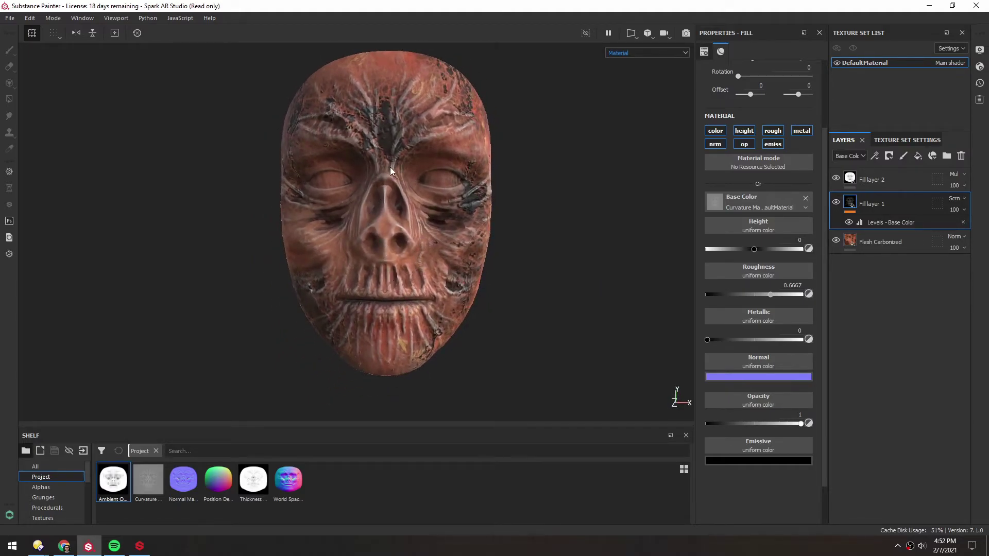
- Add a Color Balance filter to Fill layer 1
right_click(900, 204)
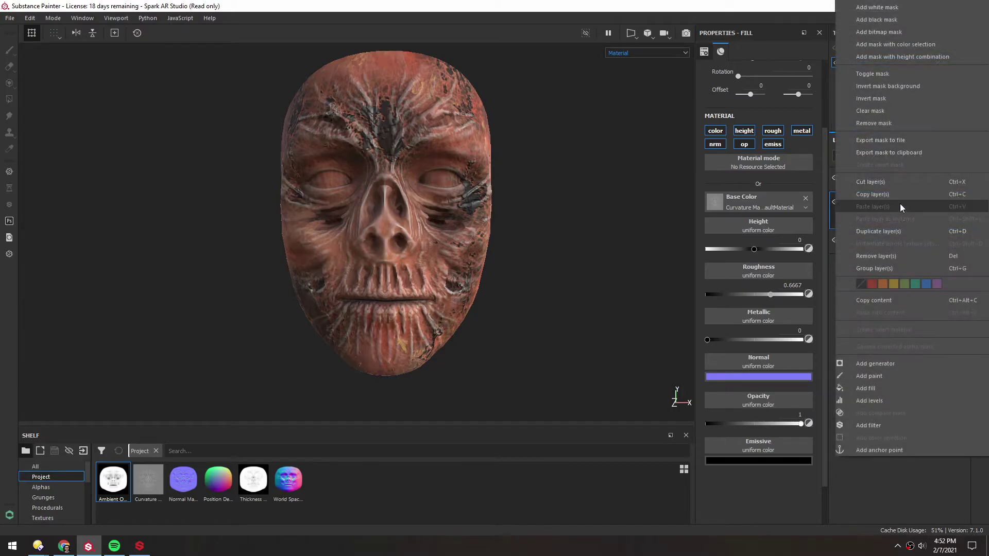
click(868, 425)
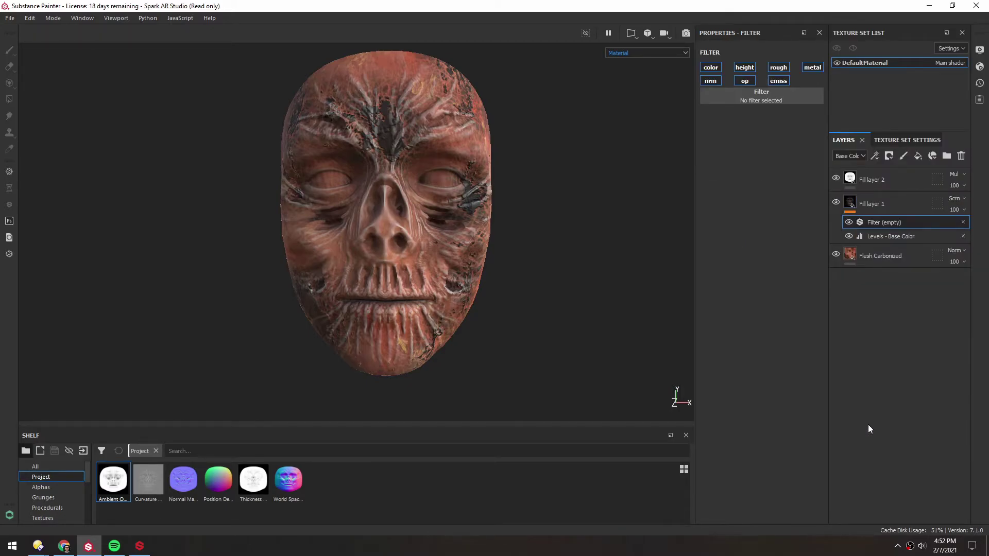
click(752, 98)
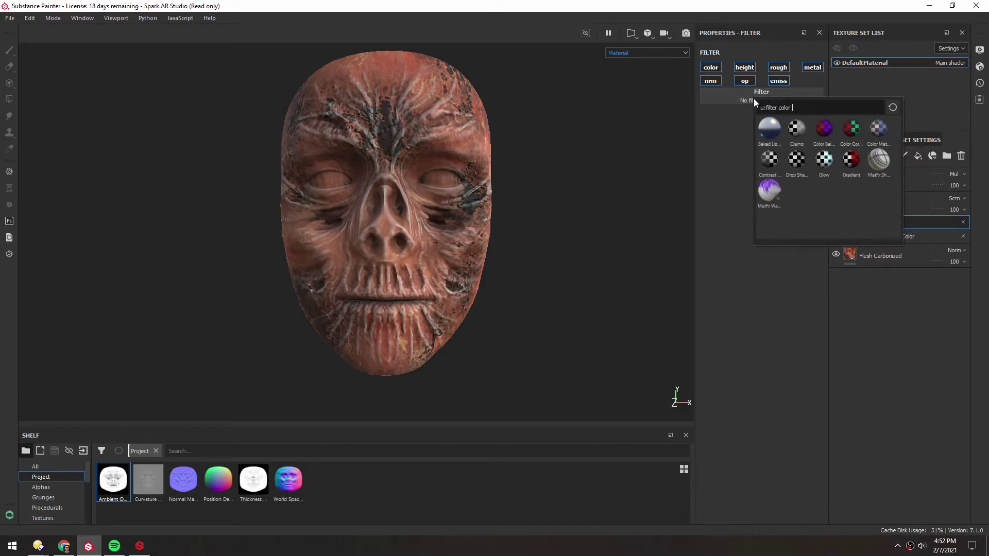
click(822, 127)
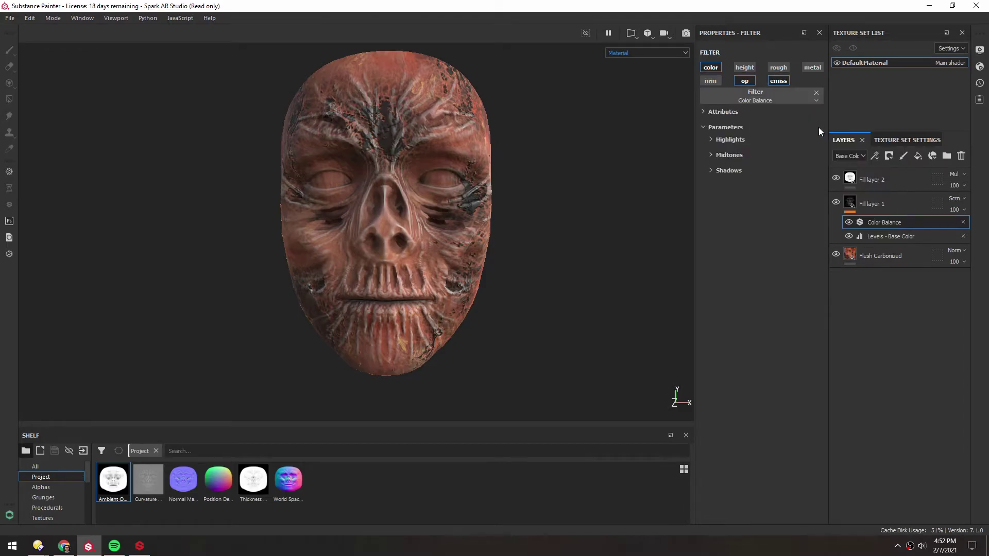
- Set Color Balance highlights to red 1, magenta -0.39 and yellow -0.3, and midtones to red 1, magenta -0.55 and yellow -0.25
click(710, 155)
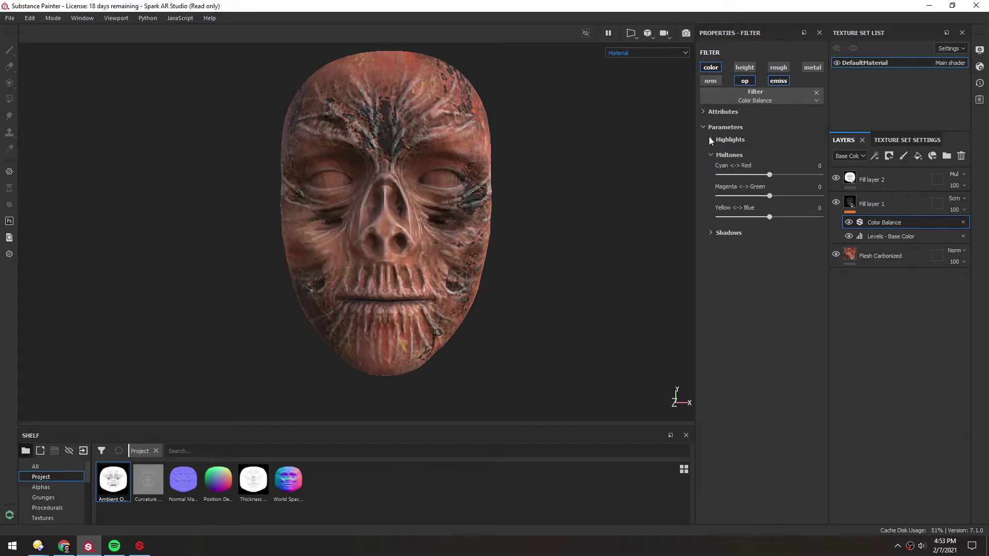
click(710, 139)
drag(770, 162, 801, 159)
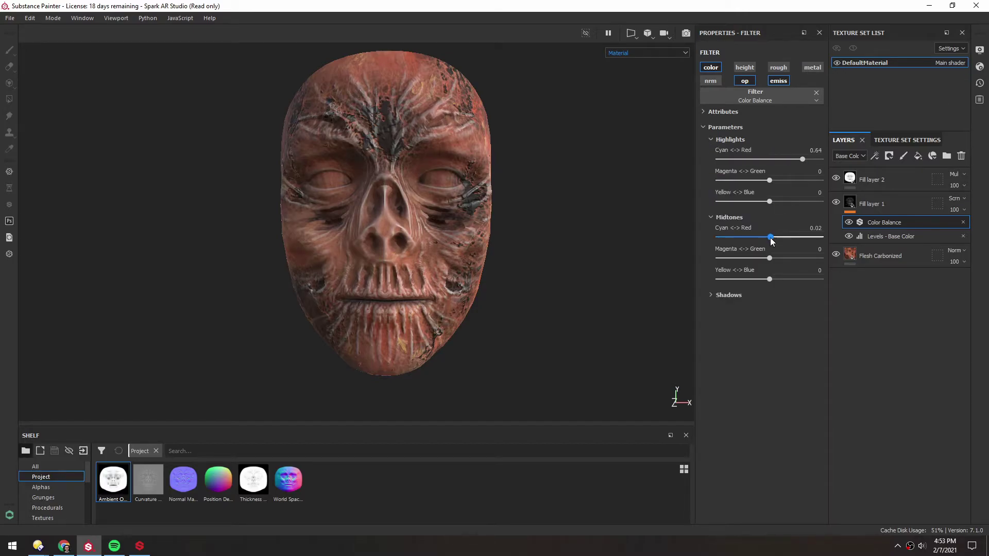
drag(819, 237, 824, 236)
drag(769, 181, 754, 201)
drag(769, 258, 755, 279)
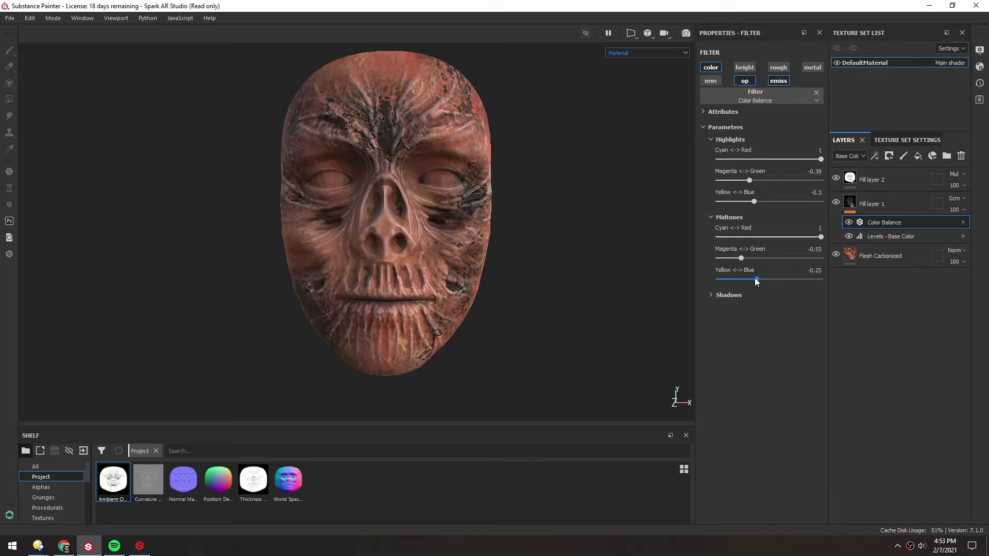
- Compare the face with the Color Balance filter hidden and visible, and examine the nose and mouth up close
click(849, 223)
scroll(287, 287, up, 6)
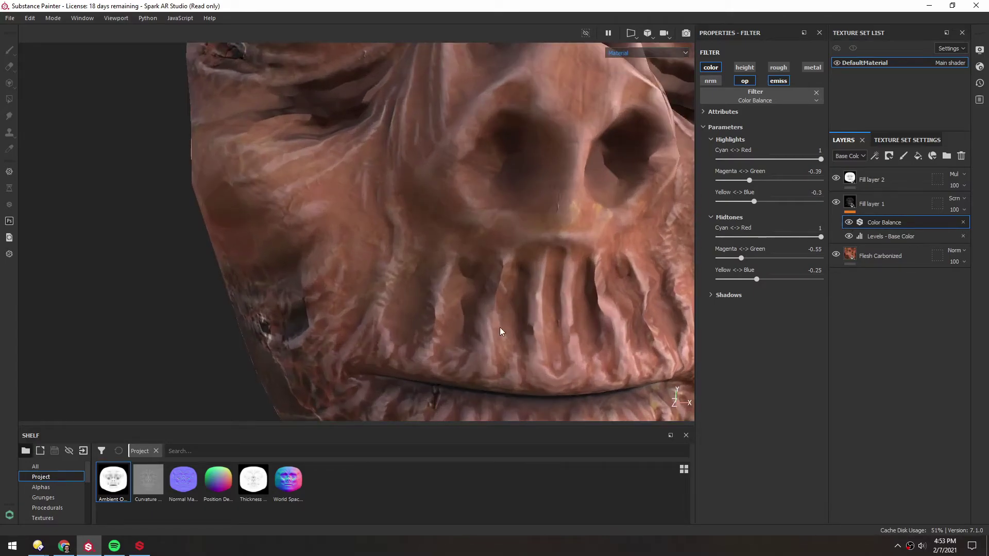
alt+middle_drag(501, 331, 374, 198)
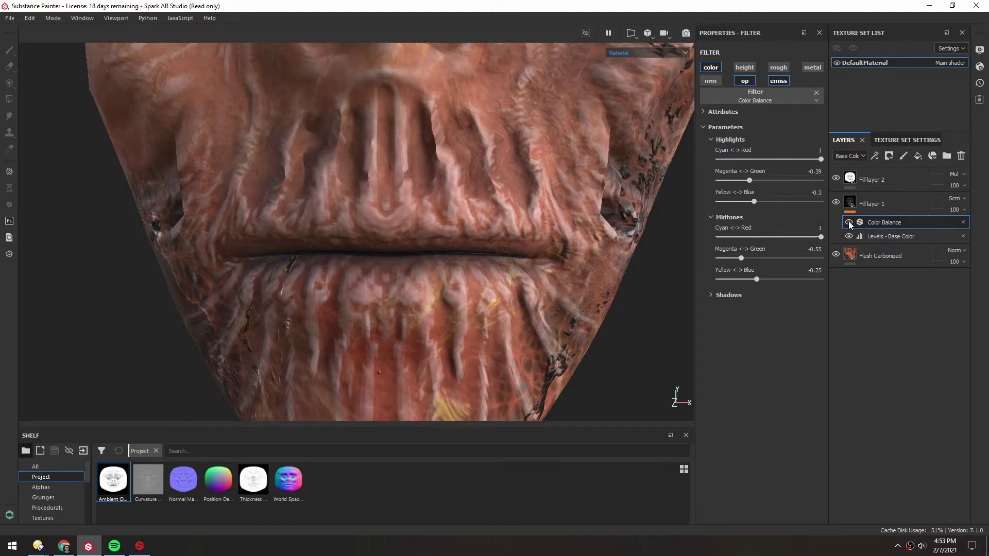
- Set Color Balance highlights to magenta -0.69 and yellow -0.67, midtones to -0.69 and -0.57, and shadows to red 1, magenta -0.39 and yellow -0.37
drag(749, 183, 740, 205)
click(711, 294)
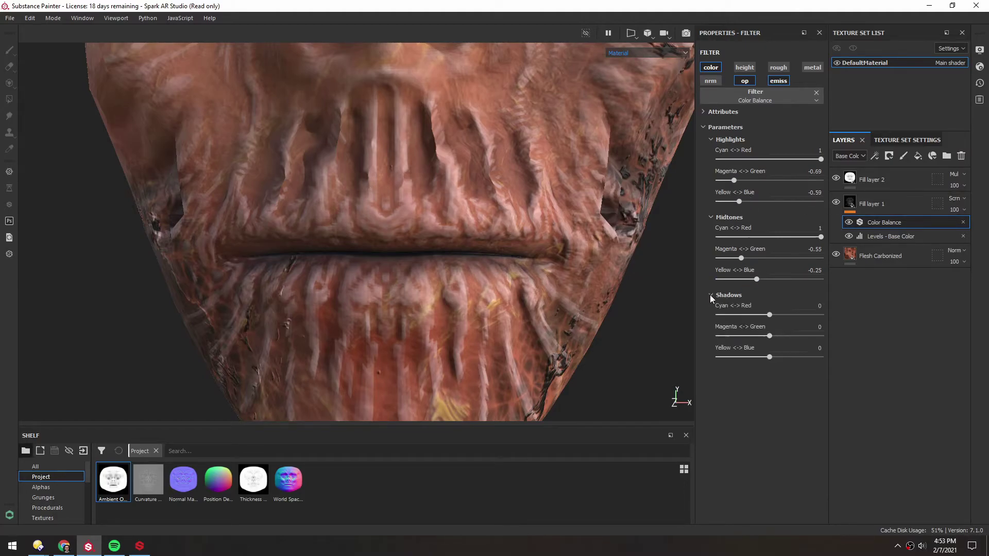
drag(770, 314, 746, 338)
click(735, 201)
scroll(539, 243, down, 3)
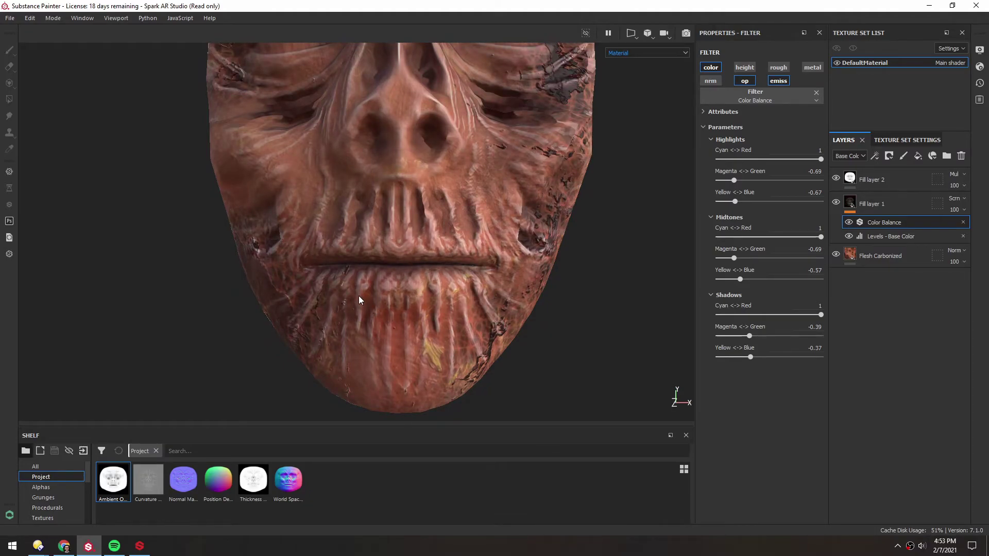
scroll(358, 295, down, 8)
alt+middle_drag(379, 225, 388, 239)
scroll(388, 240, up, 1)
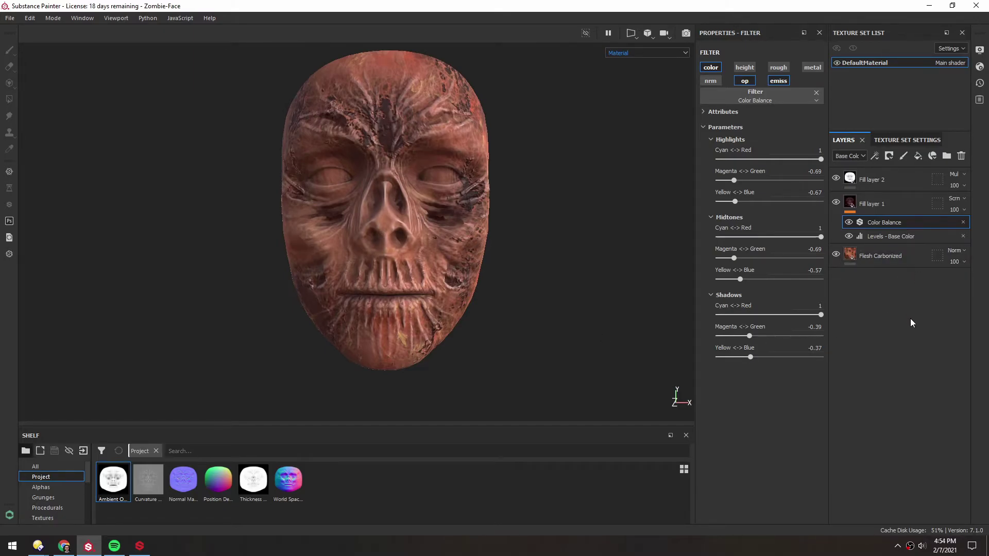
- Add a new fill layer, place it above Fill layer 2, and give it a black mask
click(917, 157)
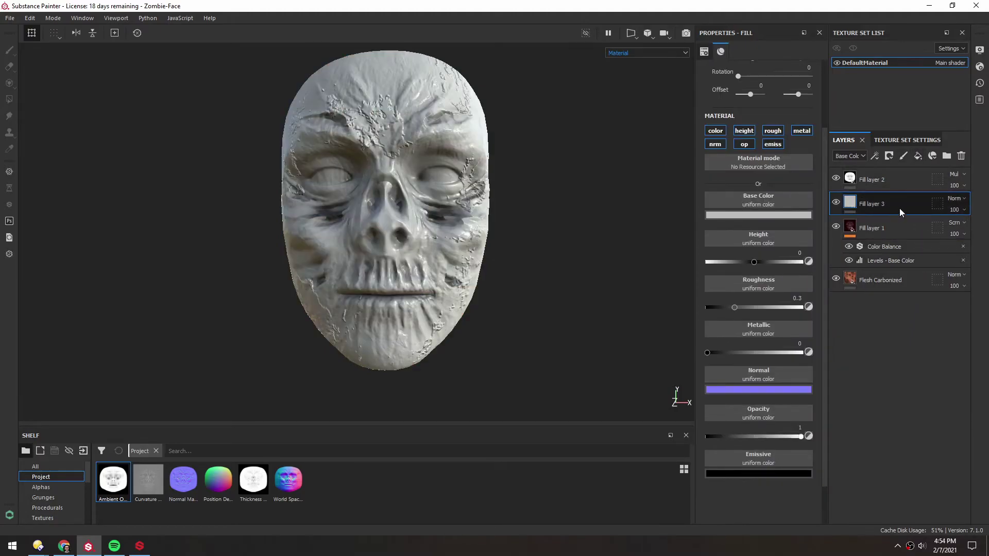
drag(900, 208, 898, 175)
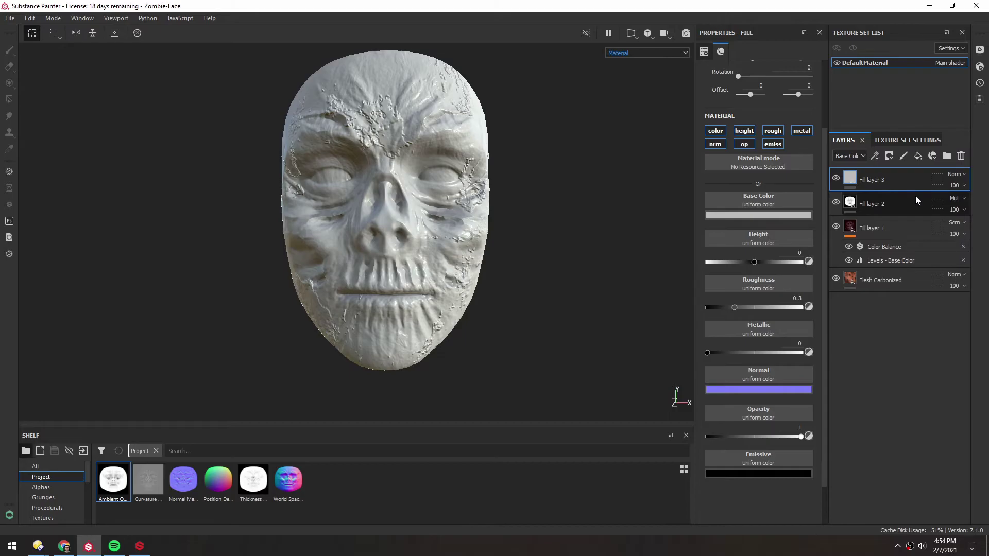
right_click(849, 180)
click(873, 198)
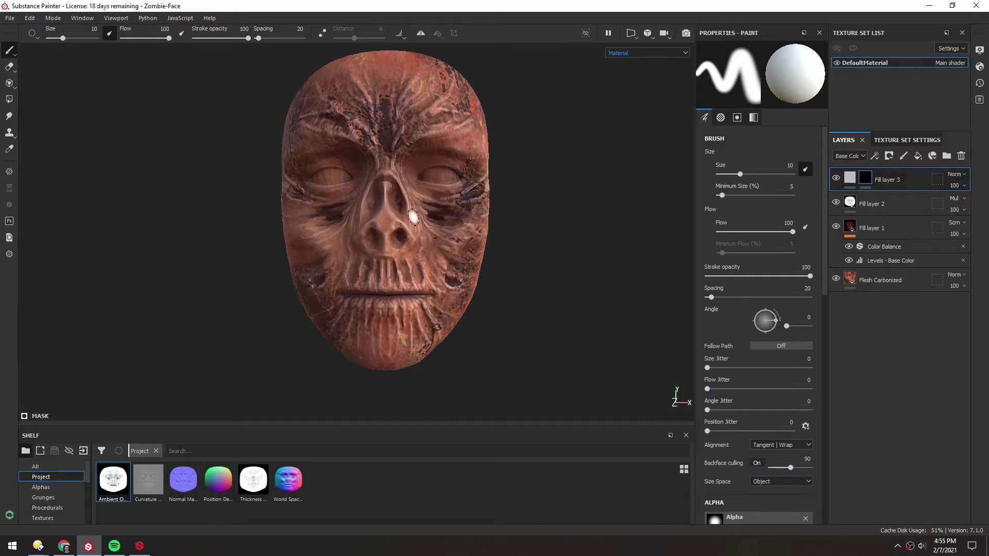
- Try a brush stroke in Fill layer 3's mask across the cheek beside the nose, and undo it
scroll(413, 218, up, 5)
drag(443, 191, 497, 258)
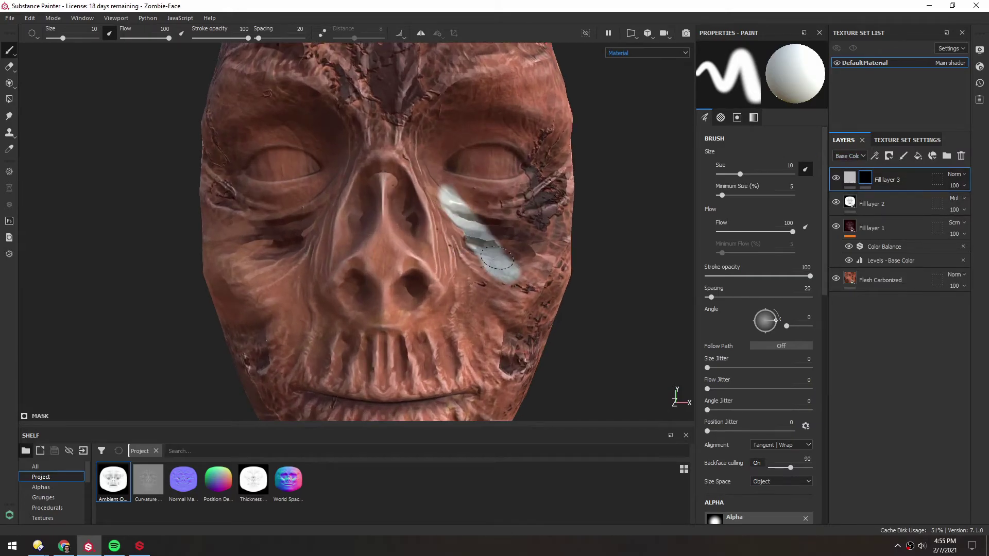
click(853, 181)
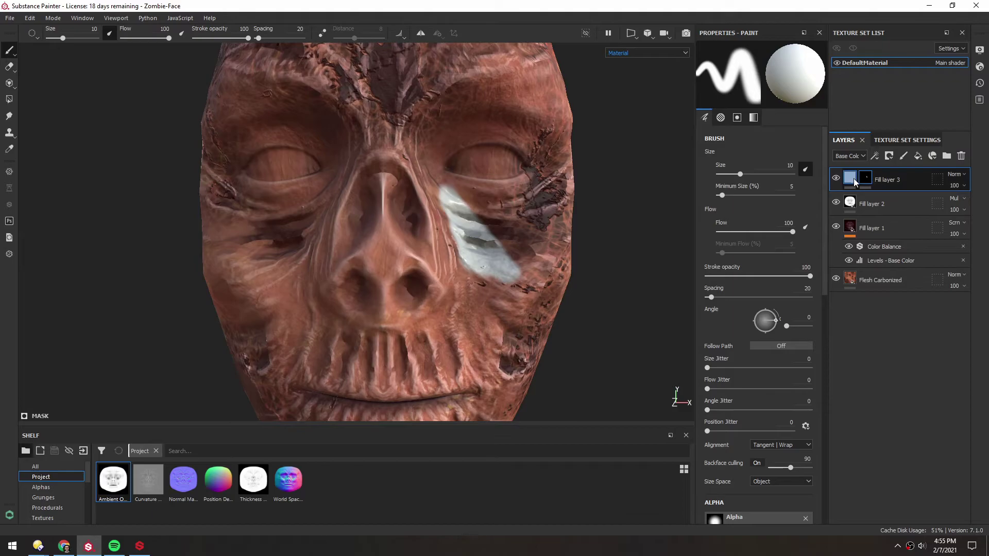
key(ctrl+z)
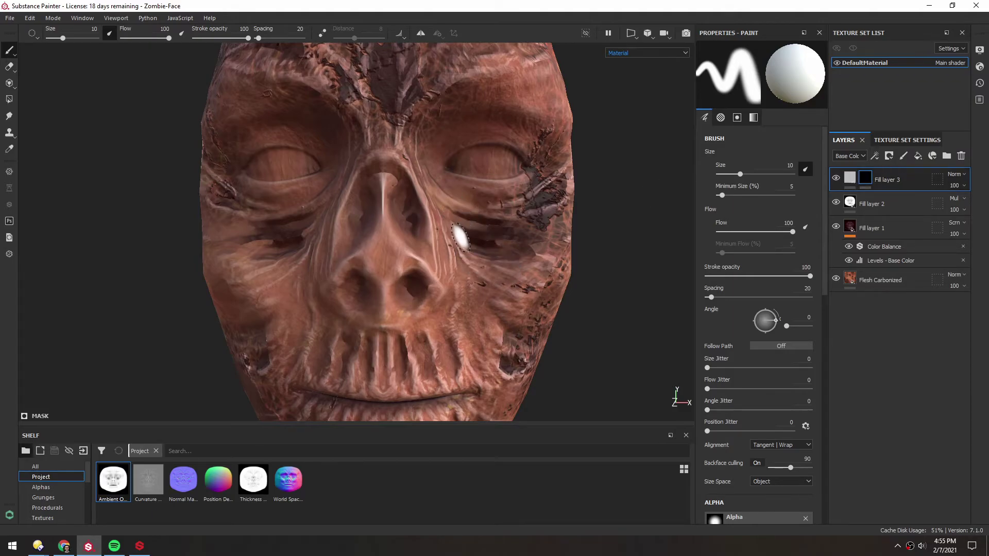
- Set Fill layer 3's Base Color to black
alt+drag(458, 235, 454, 203)
click(854, 179)
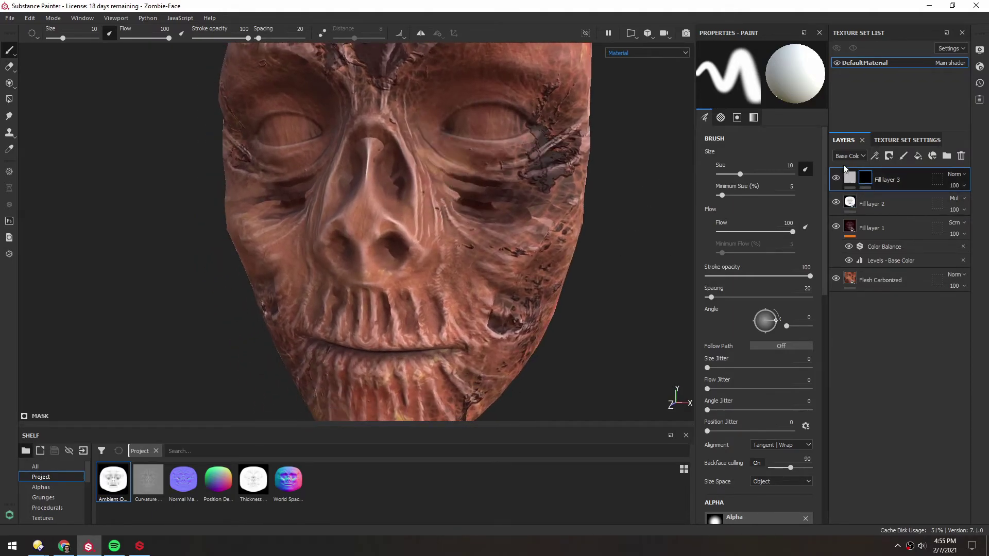
alt+middle_drag(407, 285, 404, 265)
alt+drag(434, 262, 428, 259)
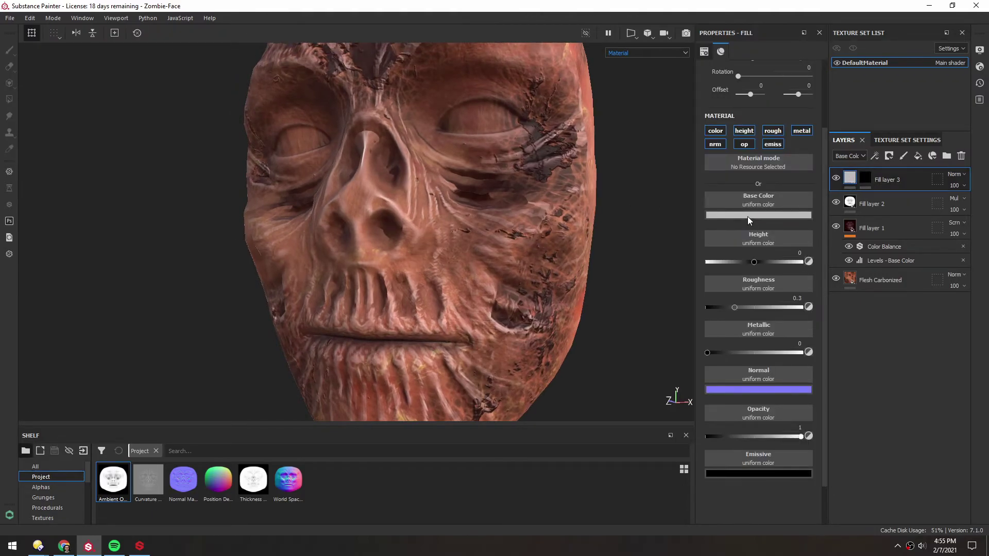
click(747, 215)
drag(757, 273, 739, 336)
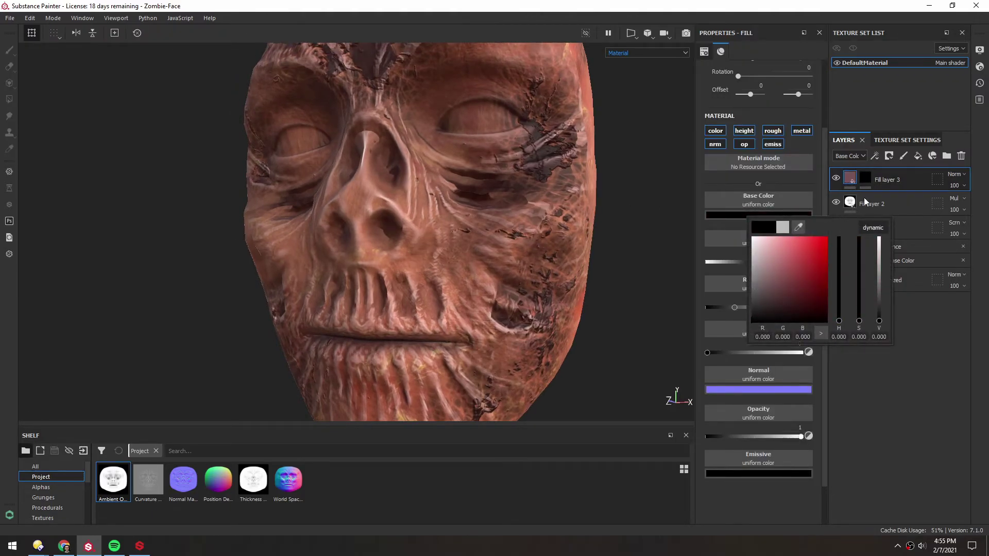
- Reduce the brush size to 2.44 and paint inside one nostril in Fill layer 3's mask
click(865, 178)
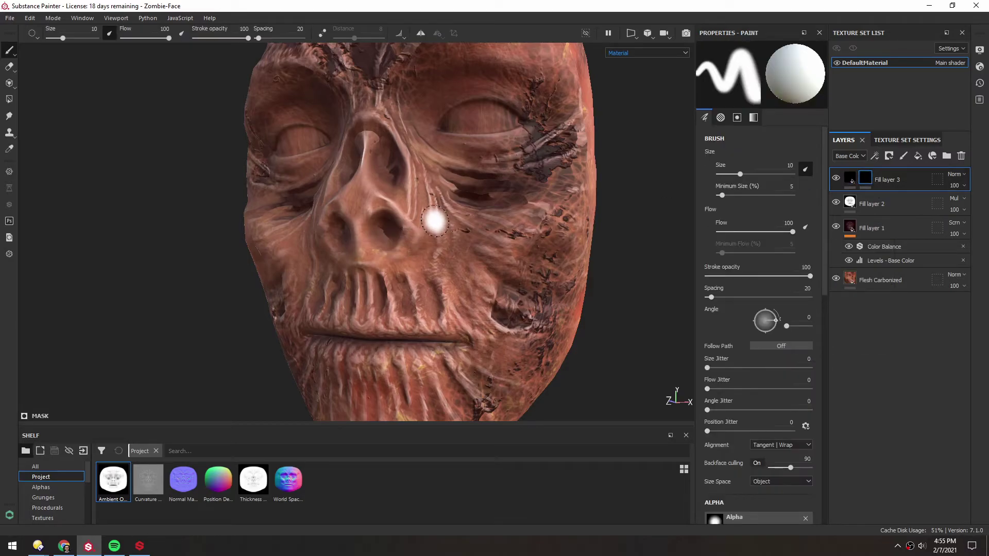
key(bracketleft)
key(bracketleft)
key(bracketleft)
key(bracketleft)
key(bracketleft)
key(bracketleft)
key(bracketleft)
scroll(387, 193, up, 3)
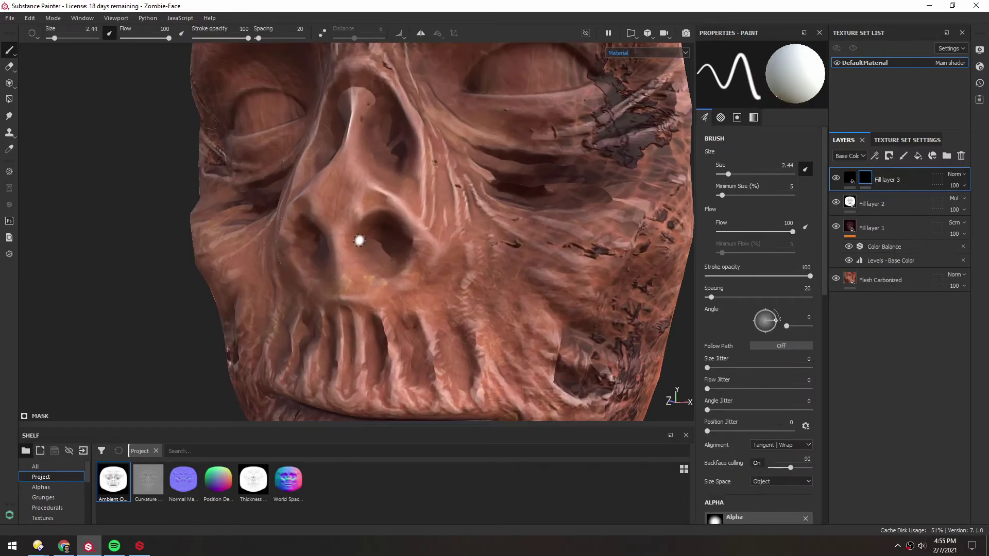
mouse_move(359, 241)
alt+mouse_down()
mouse_move(384, 241)
mouse_move(396, 261)
mouse_move(380, 251)
mouse_move(397, 263)
mouse_move(381, 211)
alt+mouse_up()
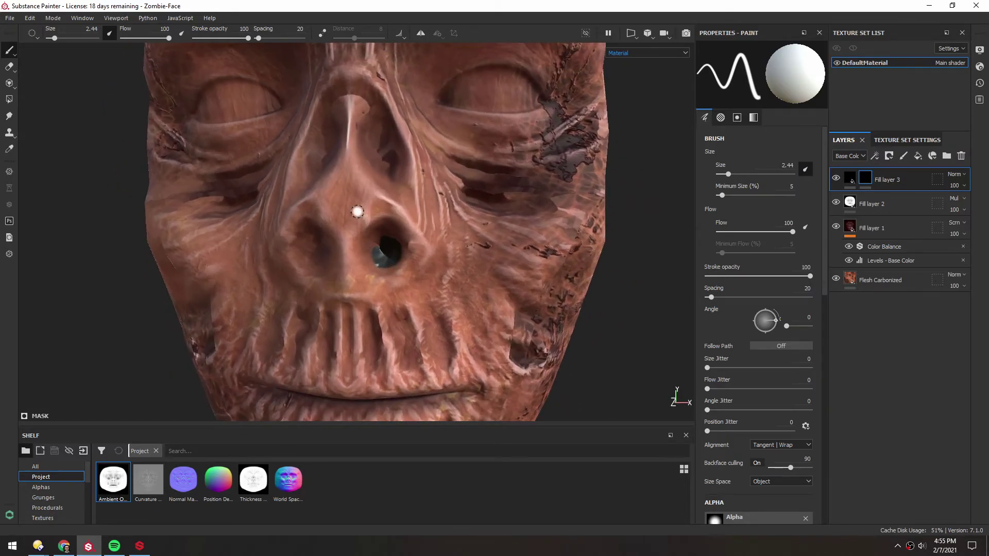
- Disable Fill layer 3's emissive, opacity, normal, metallic, roughness and height channels, leaving only color active
scroll(378, 251, up, 3)
alt+drag(377, 251, 386, 222)
click(849, 179)
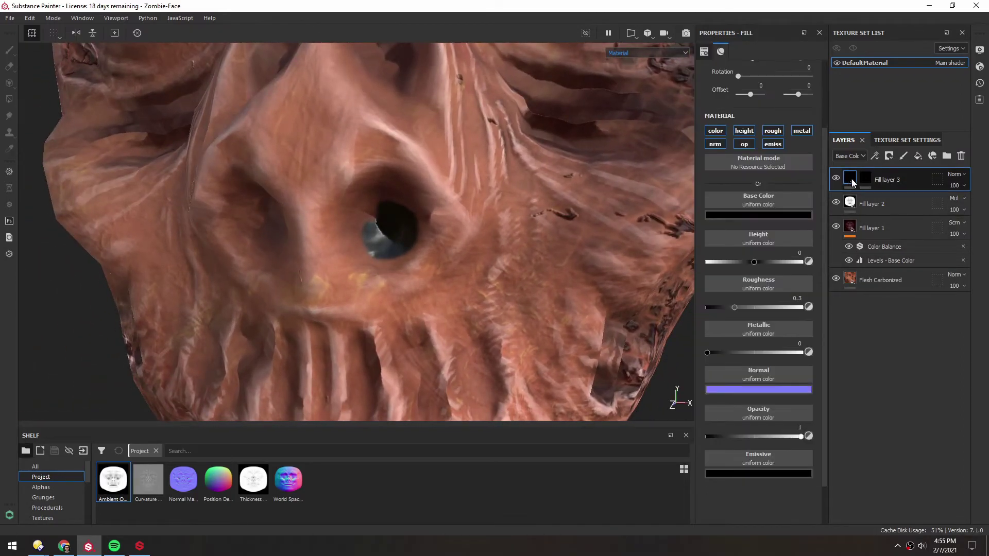
click(768, 144)
click(742, 144)
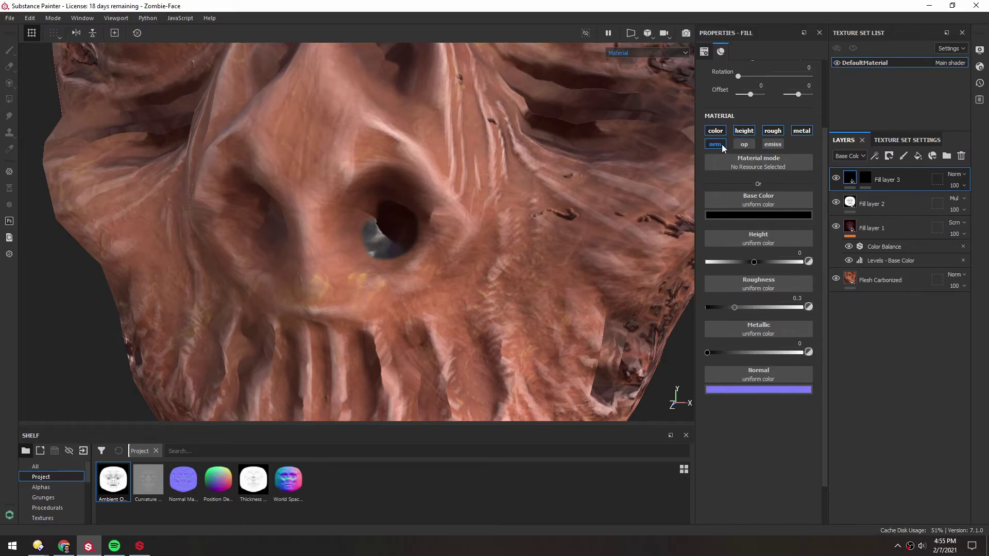
click(715, 144)
click(801, 131)
click(773, 130)
click(744, 131)
alt+drag(371, 242, 417, 231)
scroll(419, 231, up, 3)
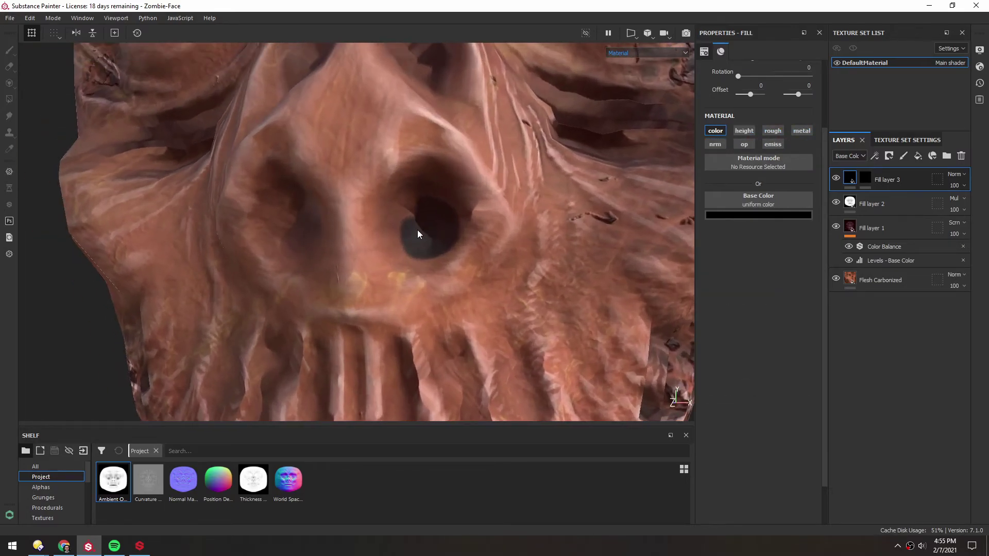
- Select Fill layer 3's mask, enlarge the shelf, and choose the Dirt 2 brush
click(863, 179)
alt+middle_drag(335, 244, 344, 225)
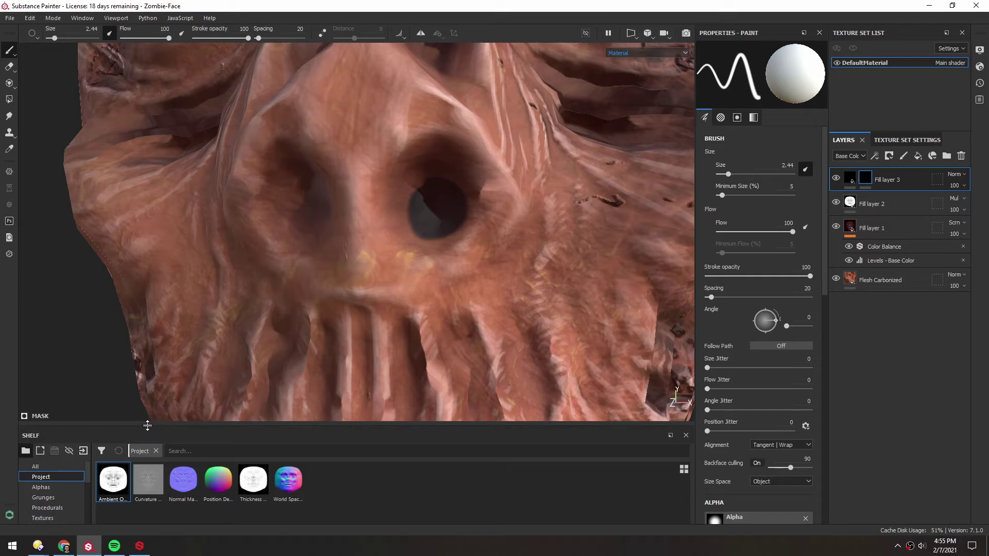
drag(148, 425, 147, 309)
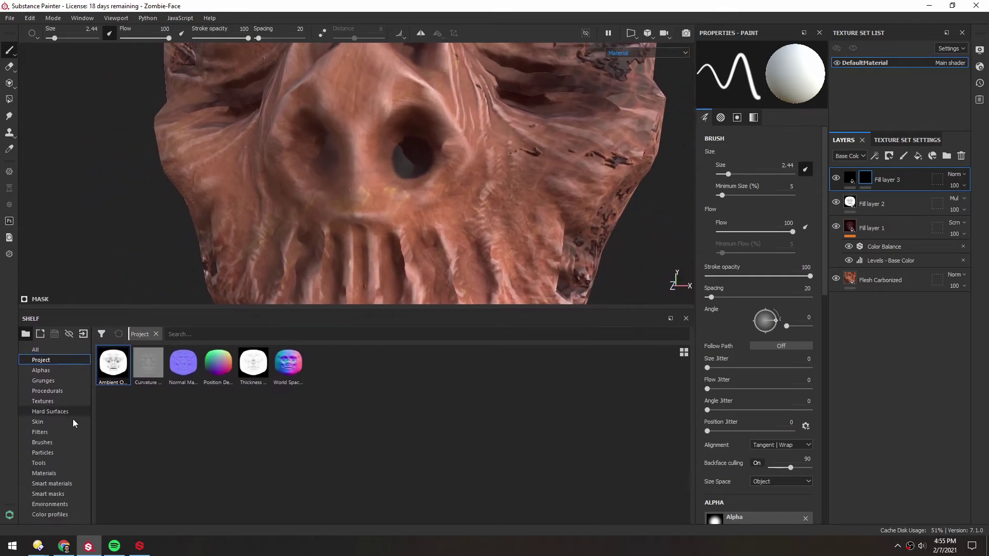
click(61, 442)
click(533, 444)
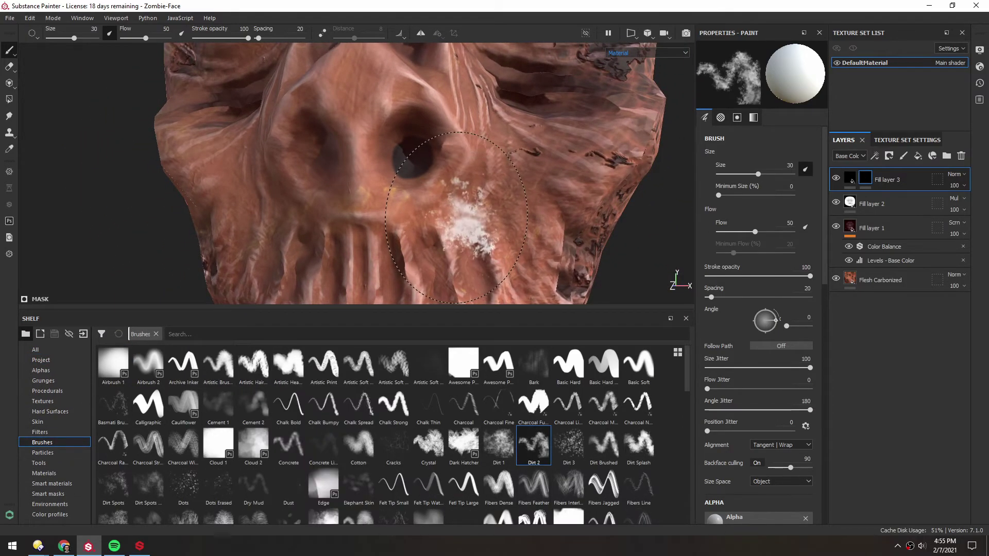
- Try Dirt 2 strokes at size 18.3 between the nose and upper lip, and undo them
ctrl+right_drag(482, 221, 453, 220)
click(483, 220)
key(ctrl+z)
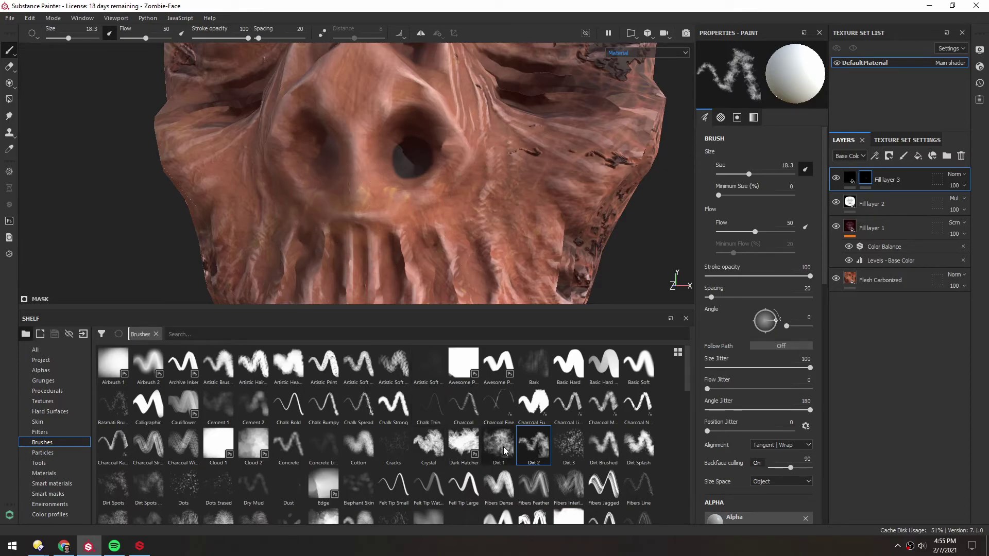
mouse_move(464, 237)
mouse_down()
mouse_move(431, 203)
mouse_move(340, 224)
mouse_move(355, 208)
mouse_up()
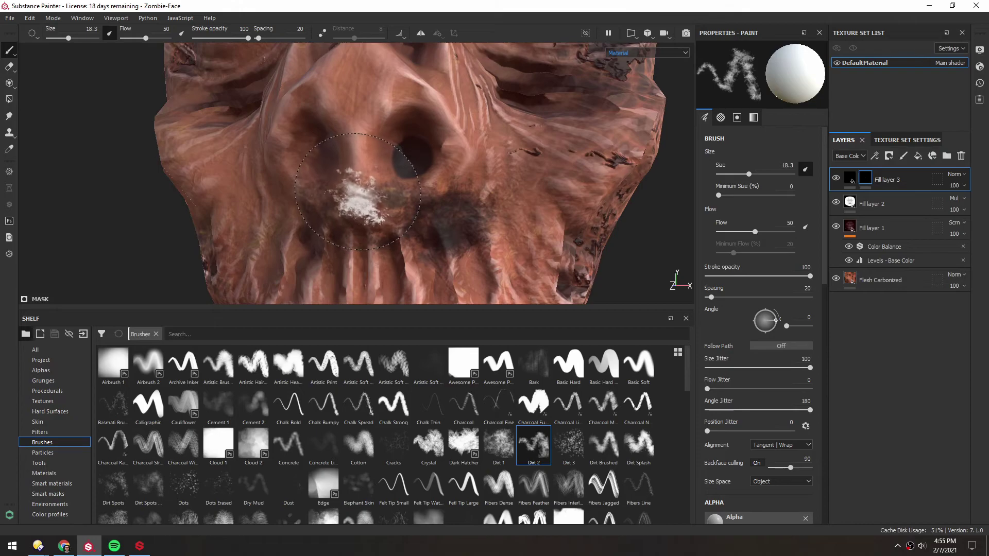
key(ctrl+z)
- Shrink the shelf and reduce the Dirt 2 brush size to 9.48
drag(538, 309, 521, 452)
scroll(420, 224, down, 3)
ctrl+right_drag(421, 223, 395, 224)
alt+drag(419, 223, 425, 241)
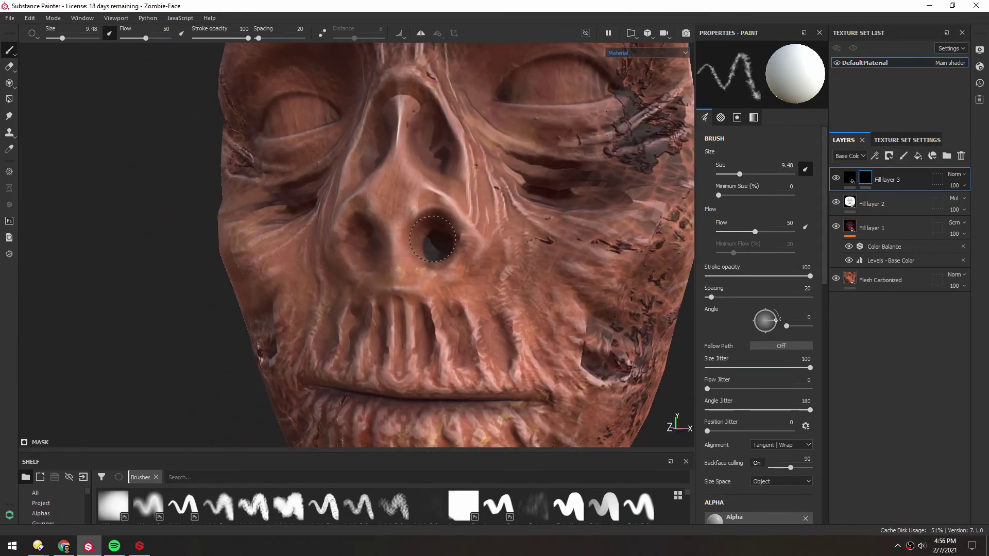
- Darken the nostril edges with Dirt 2 strokes in Fill layer 3's mask, undoing a misplaced stroke
scroll(425, 240, up, 4)
scroll(408, 200, down, 3)
alt+drag(375, 214, 430, 231)
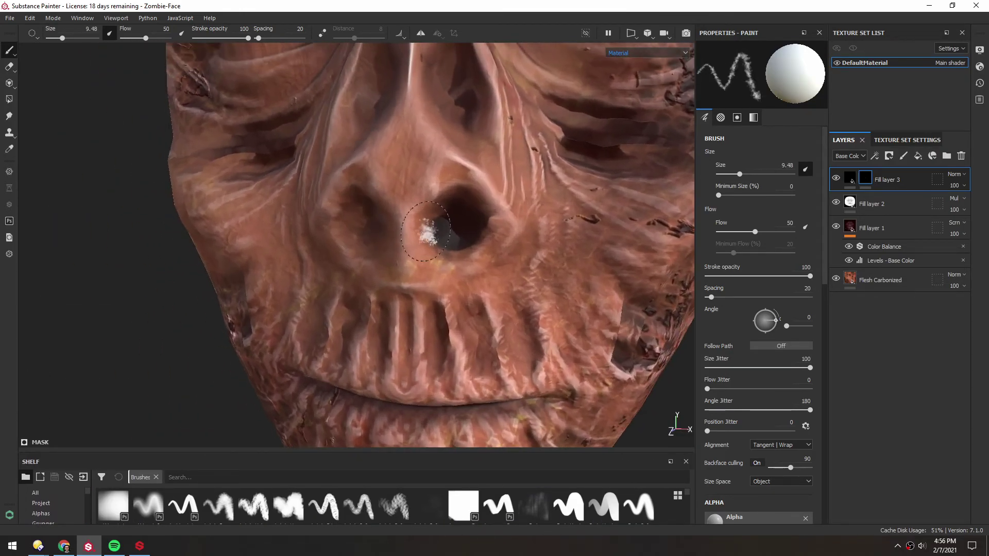
scroll(427, 229, up, 1)
key(ctrl+z)
alt+drag(318, 200, 339, 224)
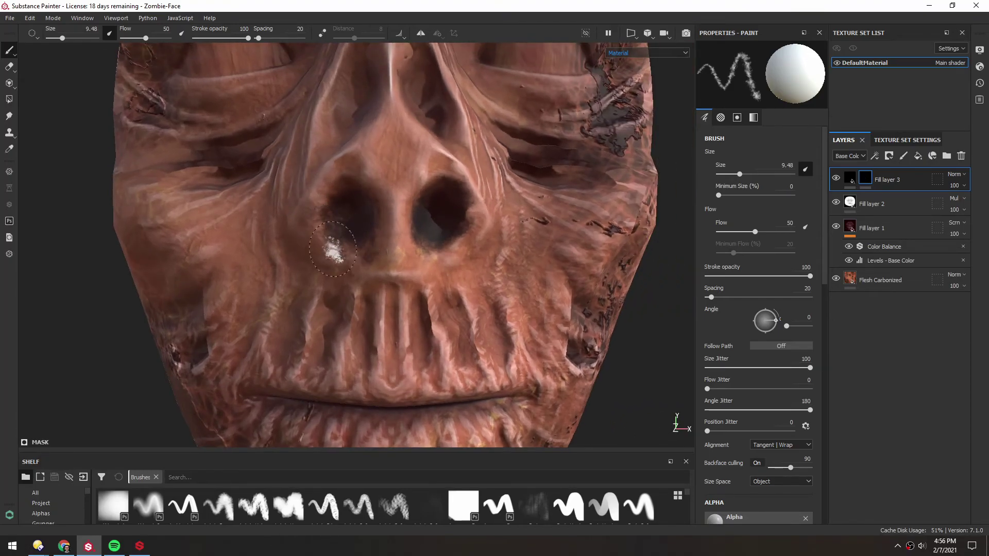
click(333, 249)
scroll(332, 250, down, 4)
alt+drag(360, 216, 384, 226)
scroll(384, 226, up, 2)
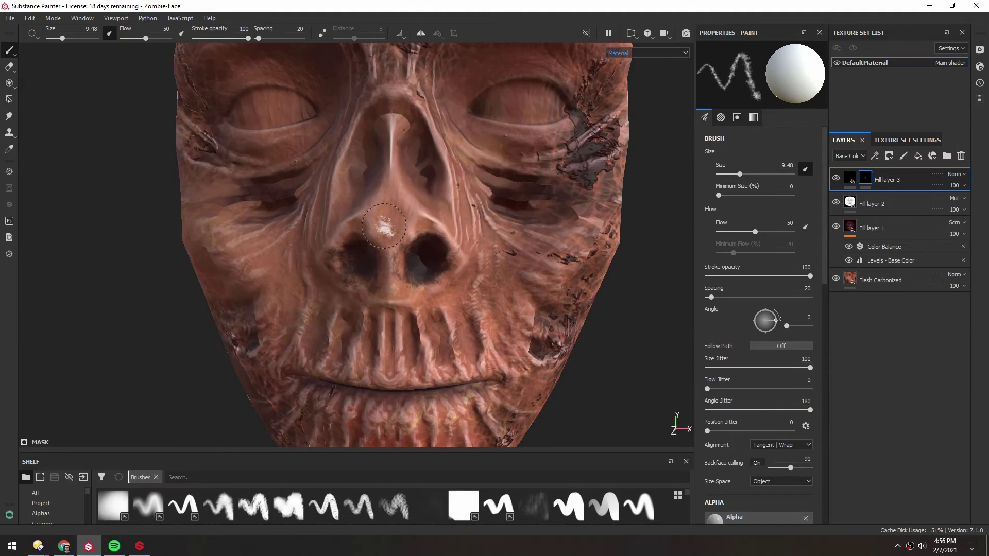
- Erase the hard-edged patch in the nostril and repaint it with Dirt 2, enlarging the brush to 16.63
key(e)
key(1)
alt+drag(419, 276, 427, 230)
scroll(427, 230, up, 2)
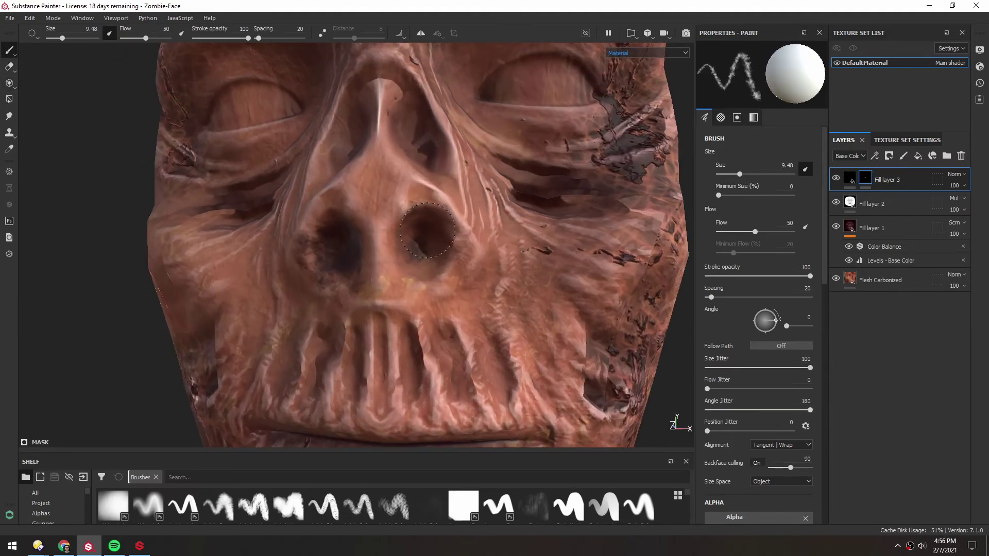
ctrl+right_drag(423, 270, 448, 270)
scroll(373, 222, down, 1)
mouse_move(384, 177)
alt+mouse_down()
mouse_move(374, 221)
mouse_move(404, 164)
alt+mouse_up()
scroll(350, 242, down, 4)
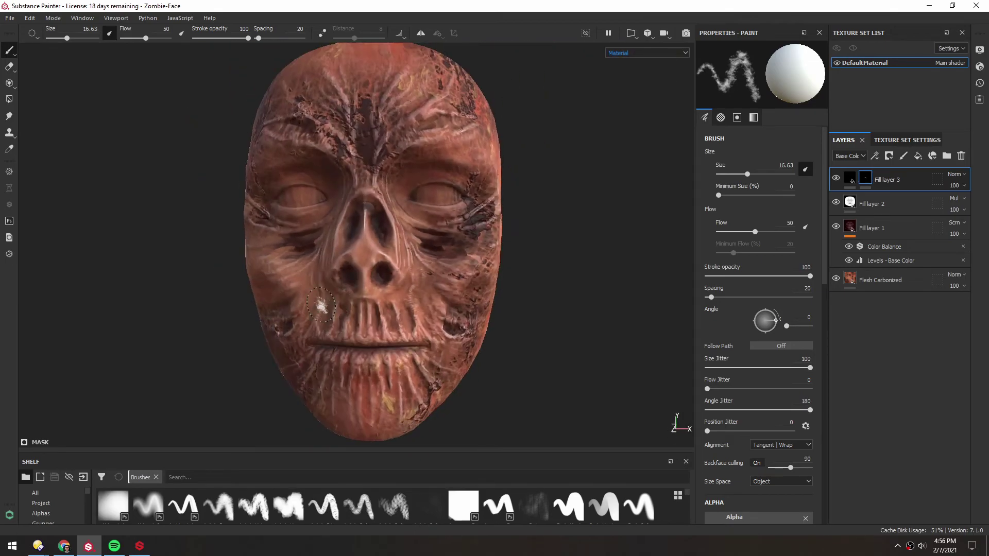
- Switch to a finer brush at size 4.06 and darken the vertical grooves above the upper lip in Fill layer 3's mask
scroll(404, 340, up, 4)
mouse_move(404, 340)
ctrl+right_down()
mouse_move(386, 337)
mouse_move(365, 308)
ctrl+right_up()
alt+drag(391, 282, 375, 271)
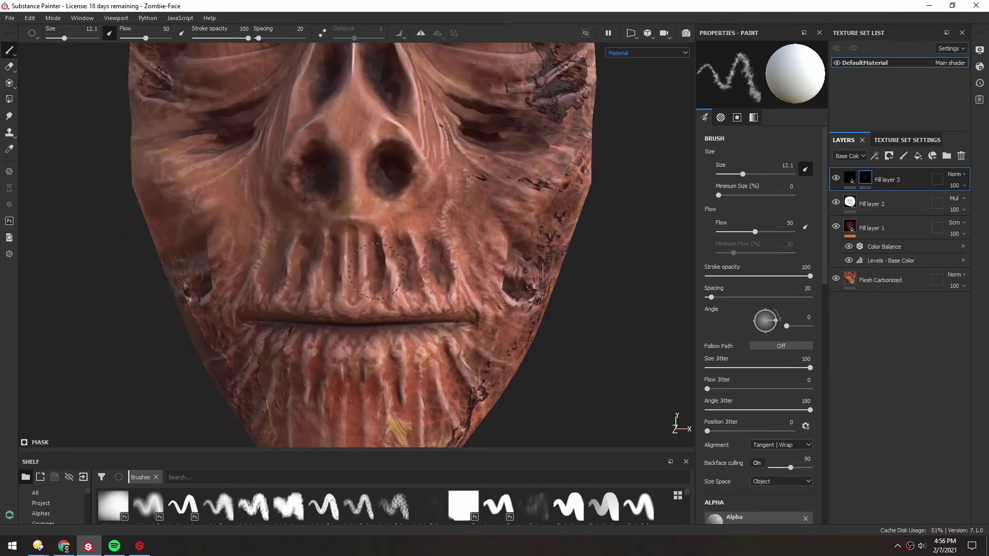
key(bracketleft)
mouse_move(371, 451)
mouse_down()
mouse_move(363, 369)
mouse_move(328, 259)
mouse_move(330, 456)
mouse_up()
click(288, 386)
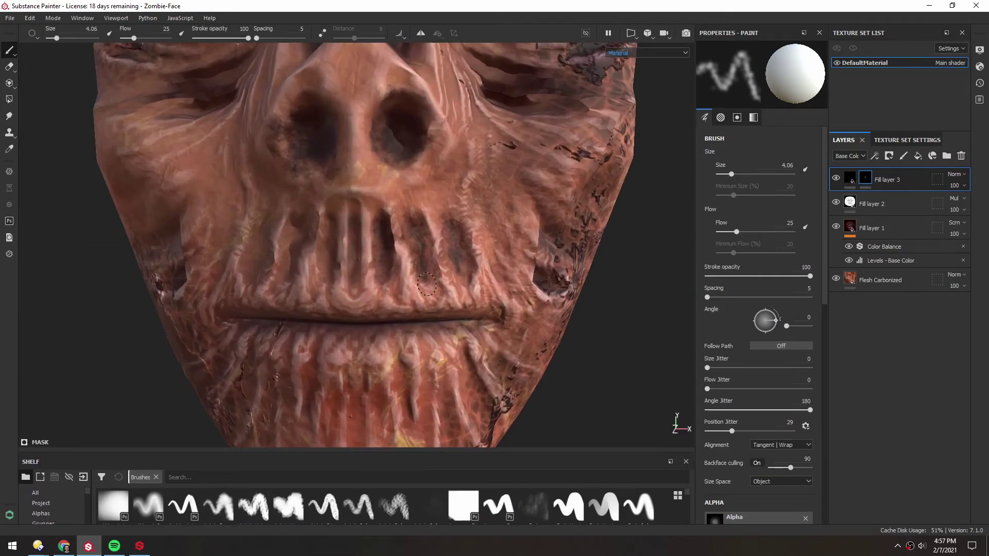
alt+drag(267, 252, 278, 209)
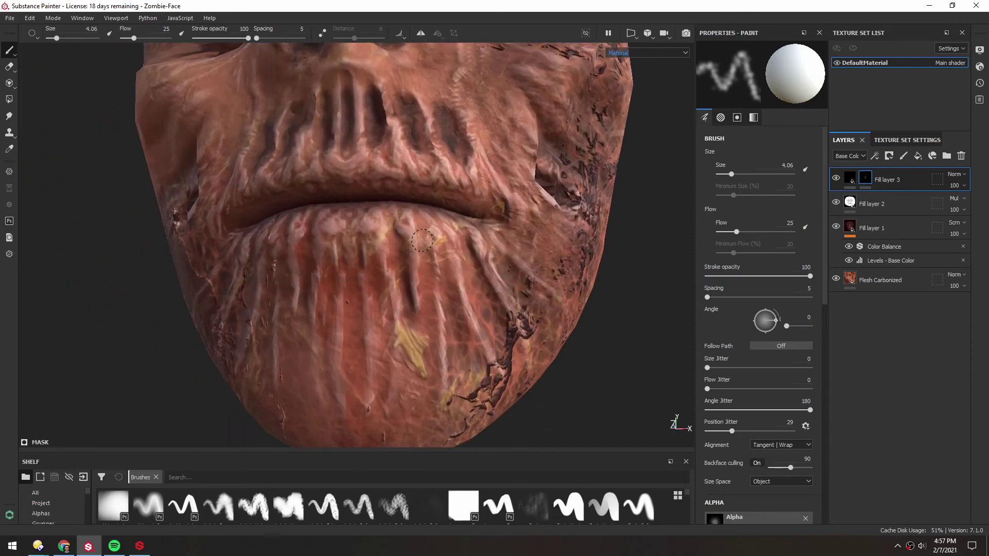
- Paint dark strokes down the vertical grooves below the lower lip on both sides of the chin
drag(422, 241, 447, 308)
drag(463, 251, 487, 322)
alt+drag(304, 248, 332, 246)
drag(356, 253, 366, 299)
alt+drag(247, 255, 301, 250)
drag(299, 257, 286, 299)
- Examine the whole mask from several angles and compare it with Fill layer 2 hidden and shown
scroll(329, 216, down, 3)
mouse_move(360, 191)
alt+mouse_down()
mouse_move(310, 224)
mouse_move(329, 222)
alt+mouse_up()
scroll(329, 221, down, 2)
scroll(361, 211, up, 4)
mouse_move(392, 216)
alt+mouse_down()
mouse_move(355, 212)
mouse_move(353, 195)
mouse_move(366, 209)
mouse_move(404, 204)
alt+mouse_up()
scroll(367, 210, down, 4)
scroll(366, 209, up, 3)
click(835, 202)
click(835, 203)
scroll(289, 248, down, 3)
alt+drag(288, 248, 234, 258)
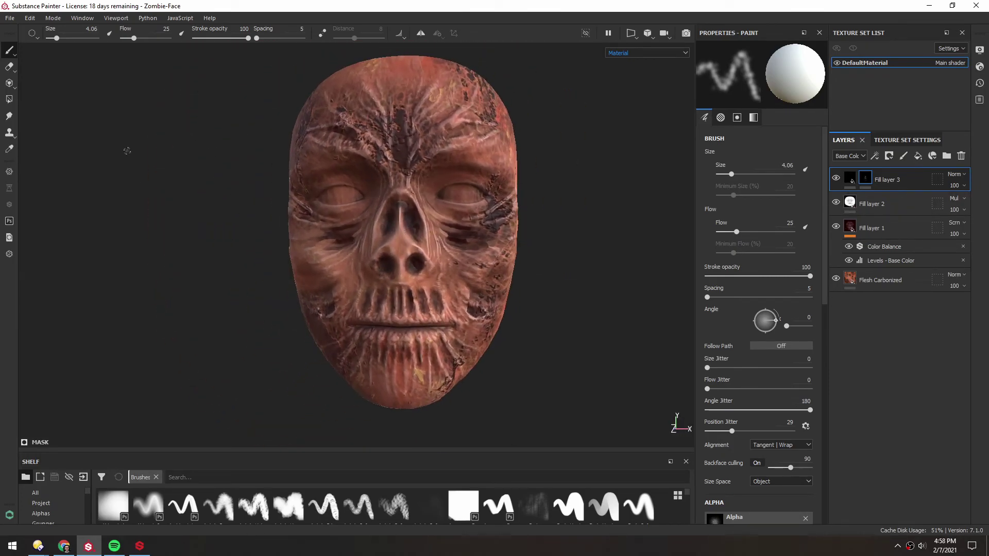
- Open the texture export settings and set the export size to 1024
click(9, 18)
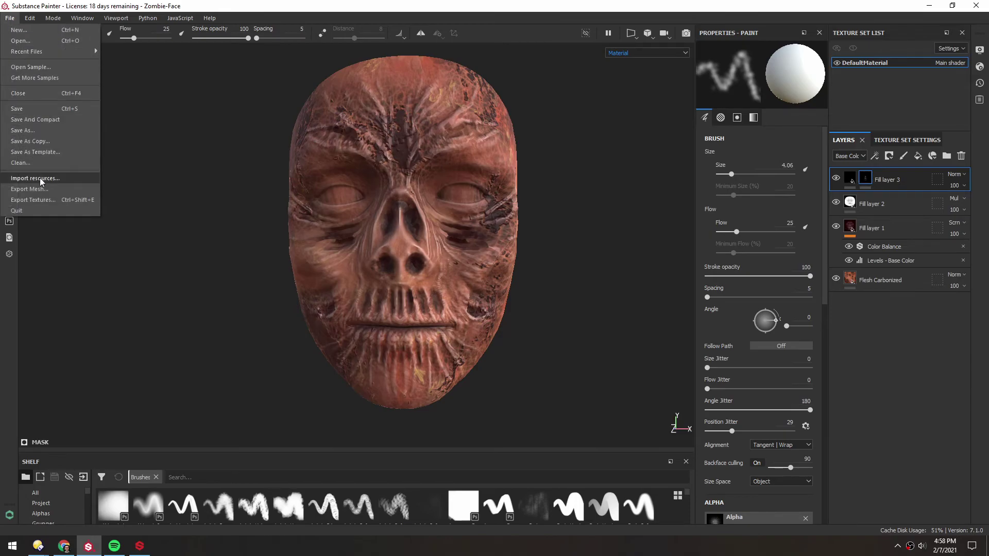
click(43, 199)
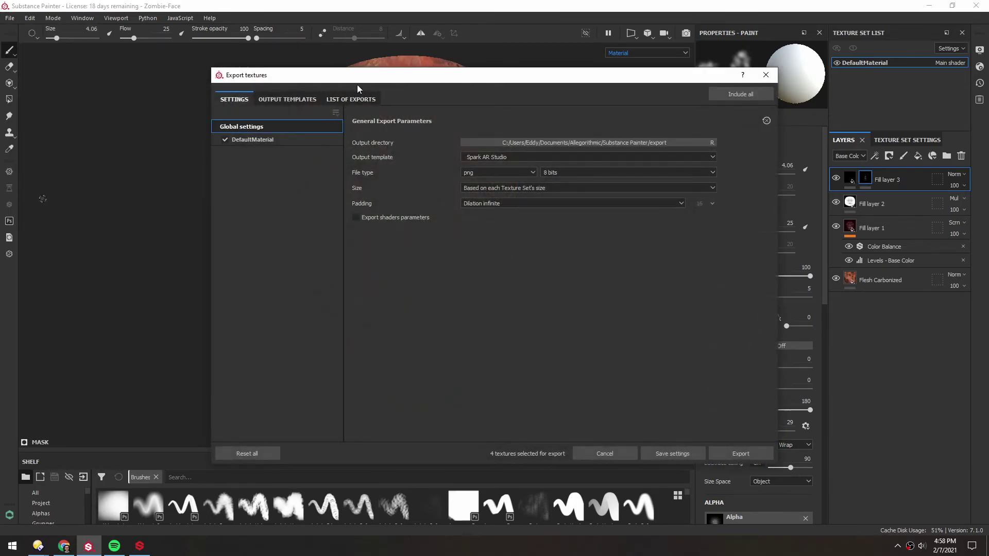
drag(355, 78, 314, 77)
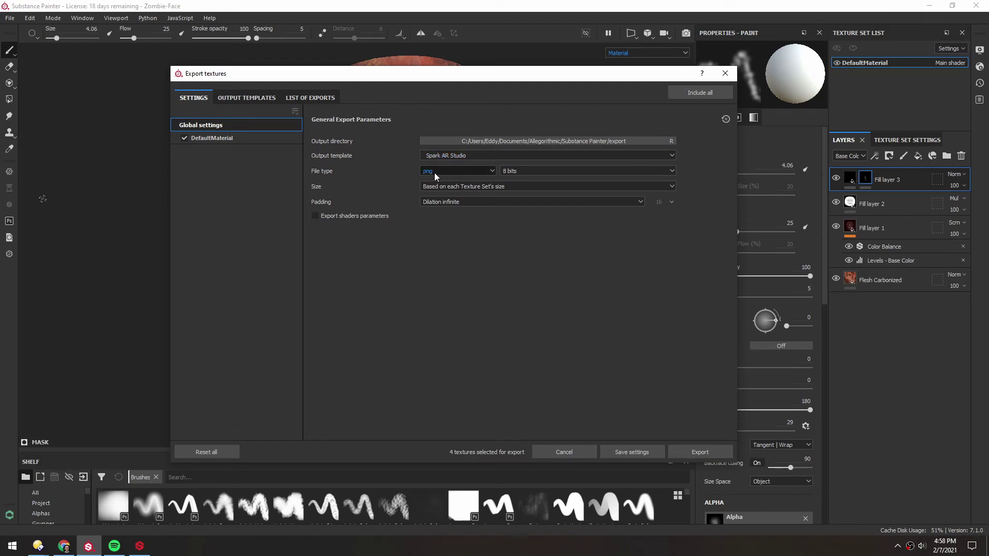
click(434, 186)
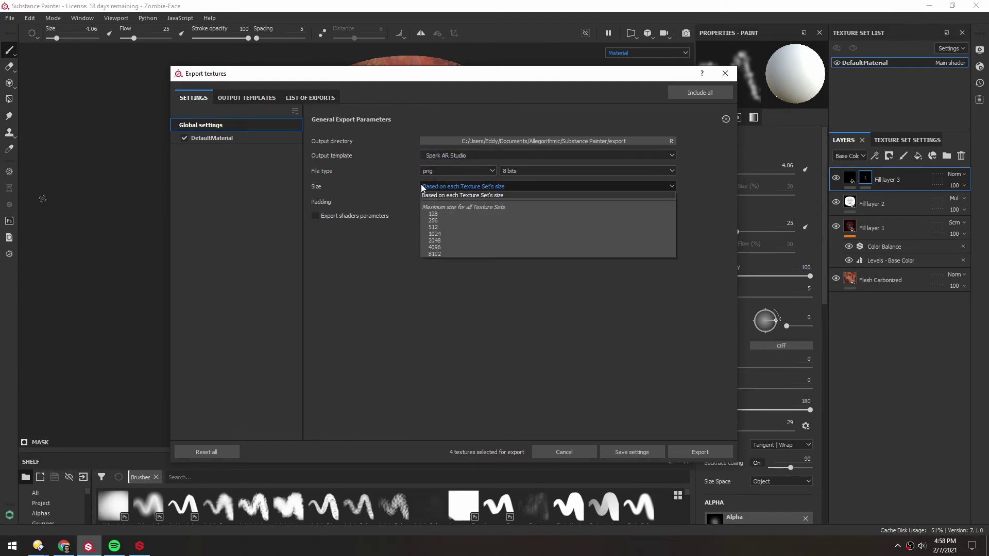
click(435, 233)
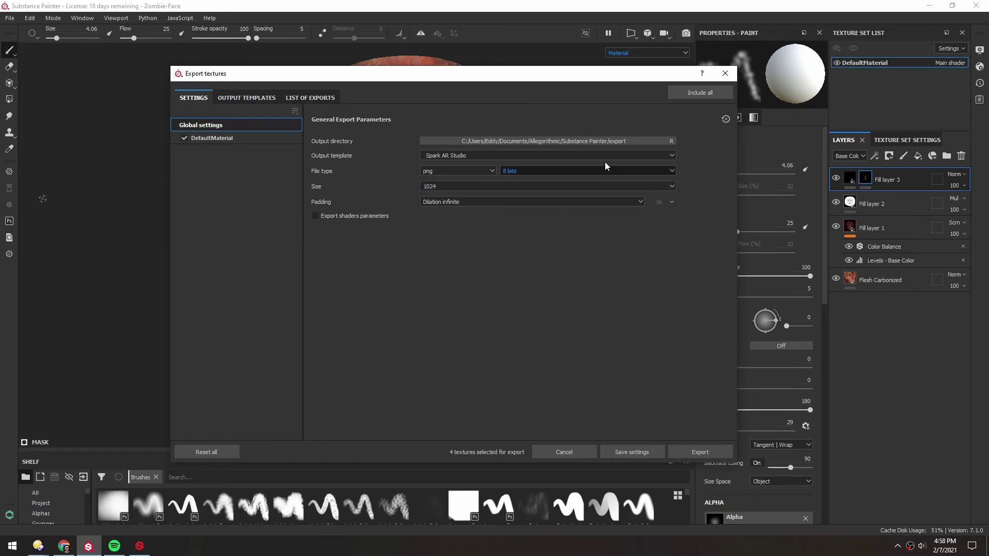
- Browse for the output directory to 2_Projects/3D-Projects/Textures/Zombie-Face in the 2021-01-14 AR Chapter 08 project
click(474, 140)
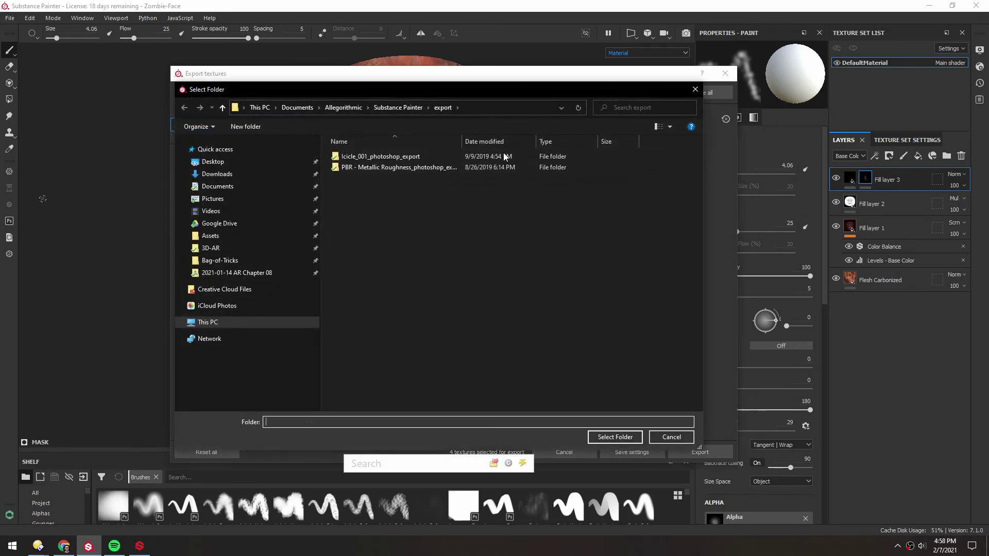
click(234, 273)
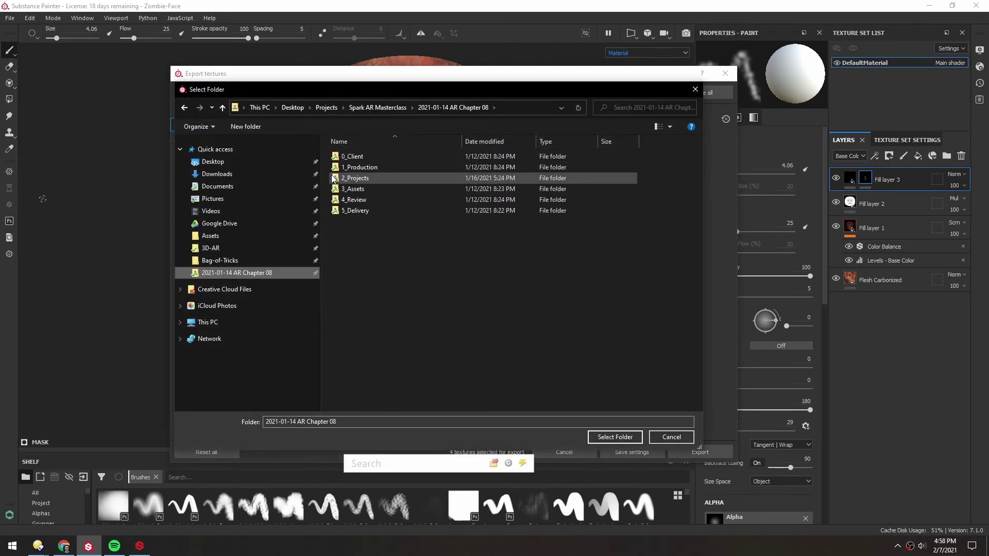
double_click(353, 177)
double_click(351, 156)
double_click(346, 167)
double_click(359, 156)
- Create a folder named Output_001, select it as the output directory, and export the textures there
right_click(394, 221)
click(611, 229)
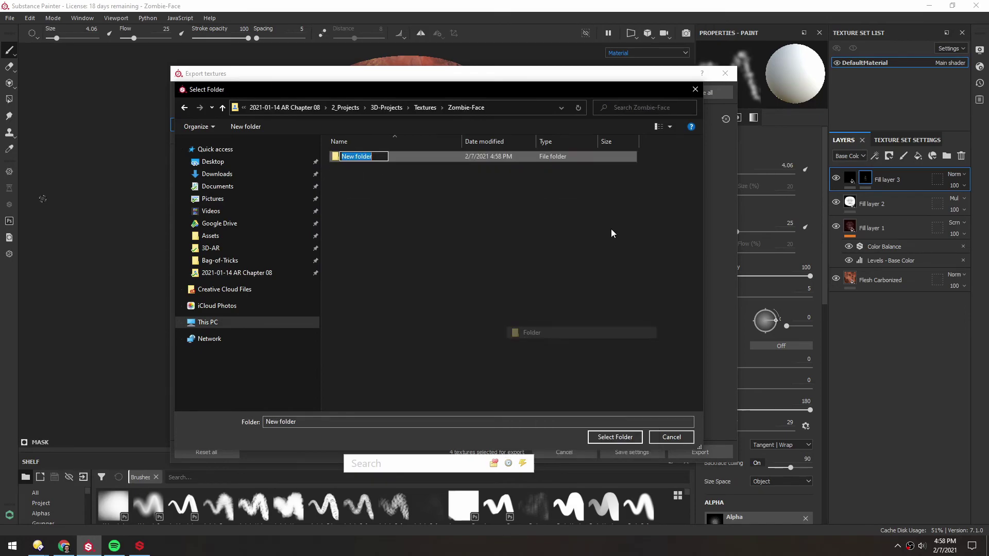
text(Output_001)
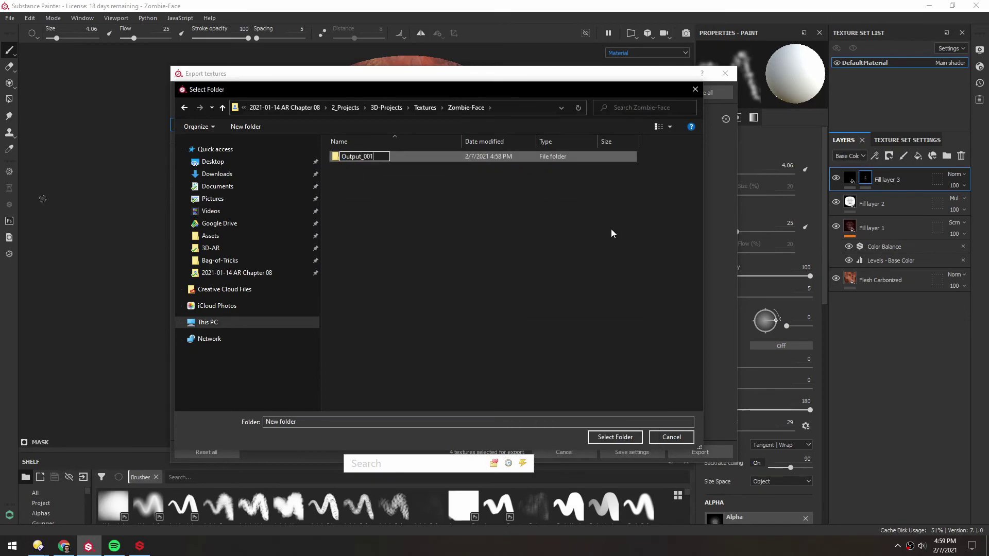
key(Return)
click(614, 436)
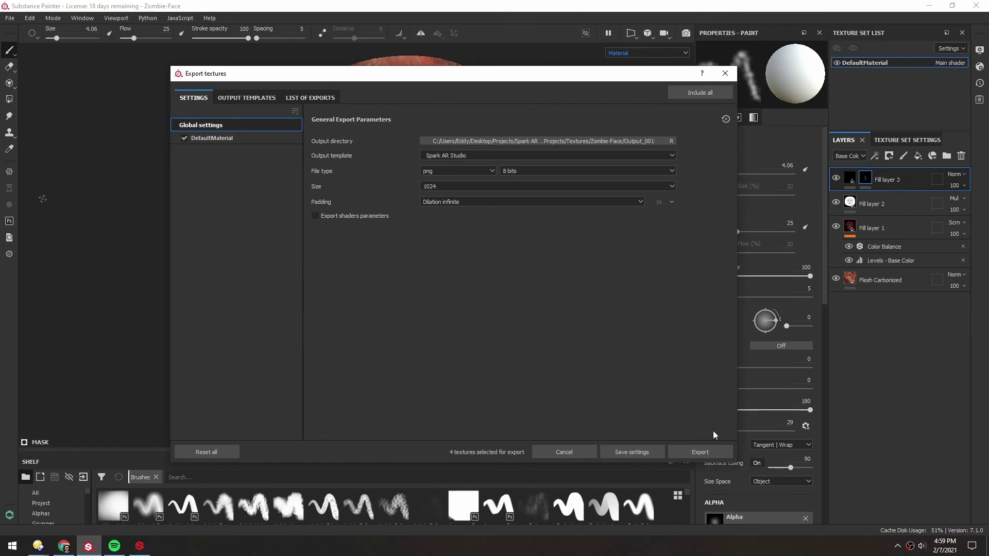
click(709, 452)
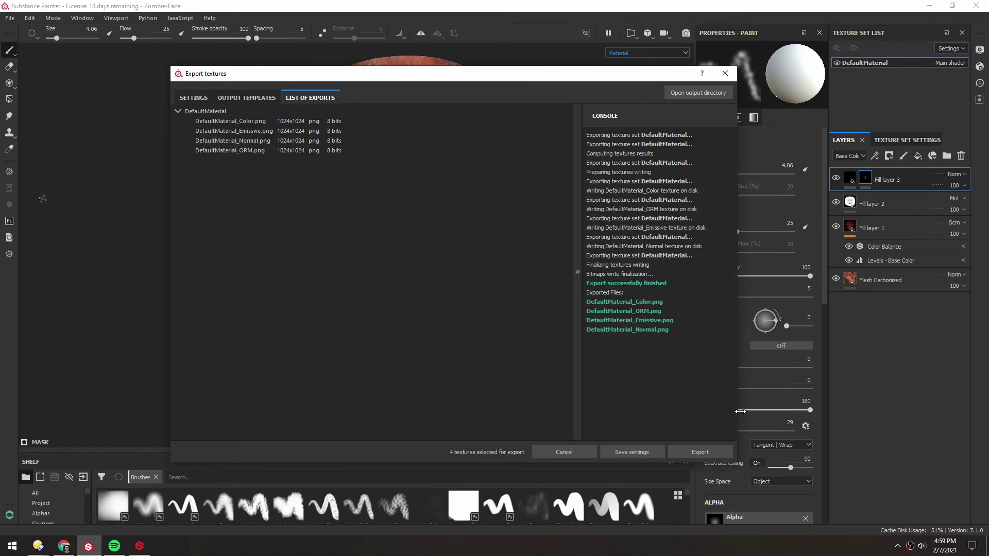
- Open the output directory in the file manager, enlarge the thumbnails, and view the exported maps full size through to the ORM map
click(676, 93)
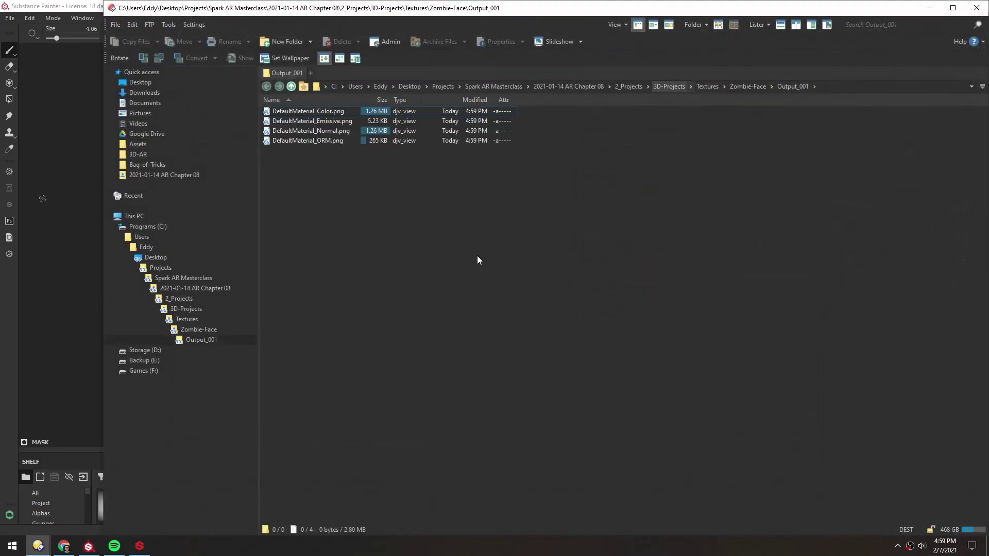
ctrl+scroll(426, 309, up, 1)
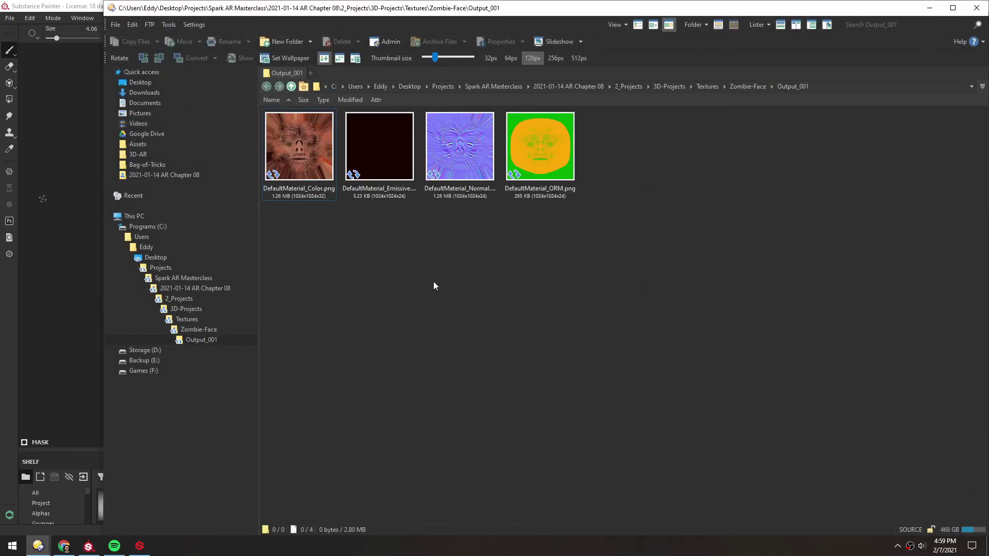
ctrl+scroll(434, 283, up, 5)
double_click(291, 178)
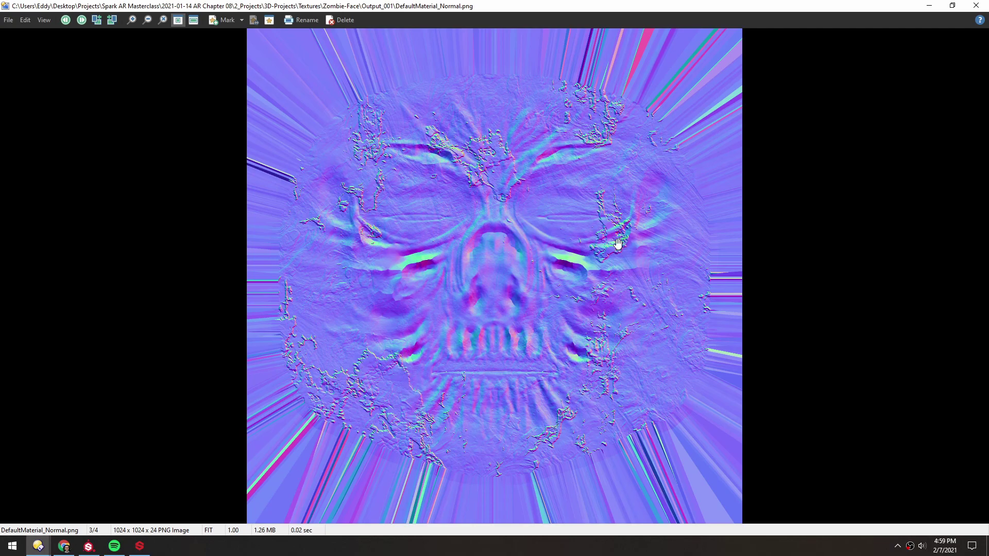
scroll(305, 310, down, 1)
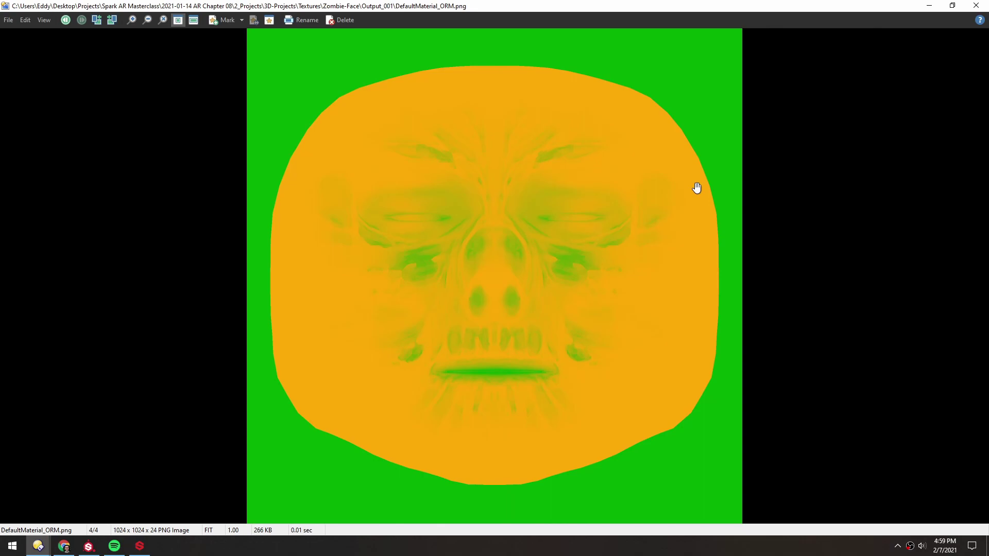
key(Escape)
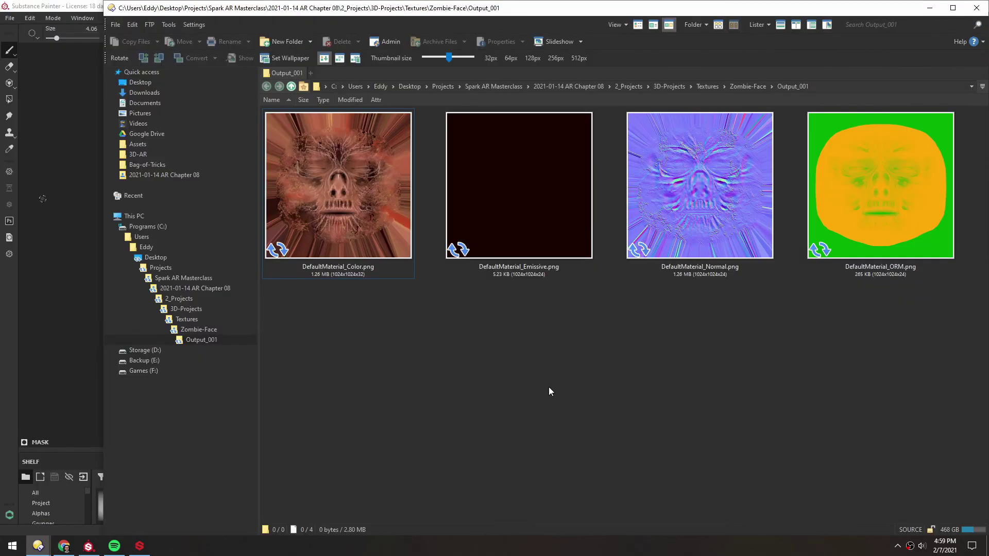